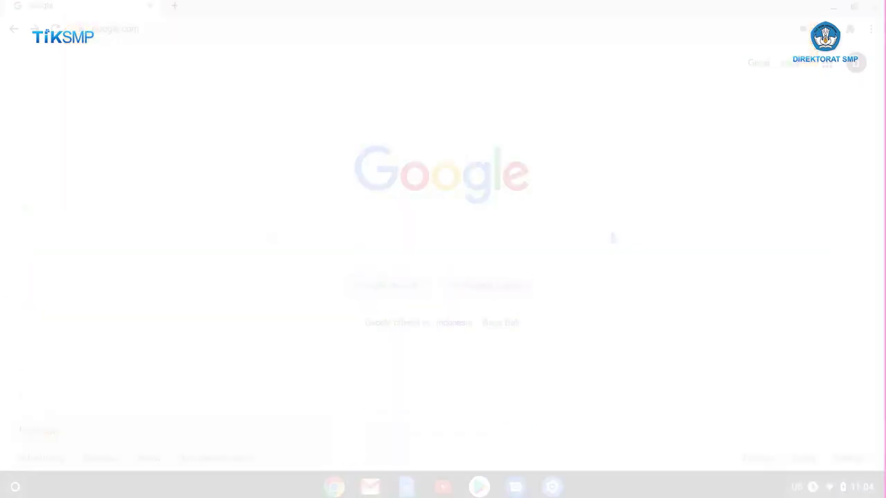
# - Open the Google apps grid at the top right of the Google homepage
pyautogui.click(828, 66)
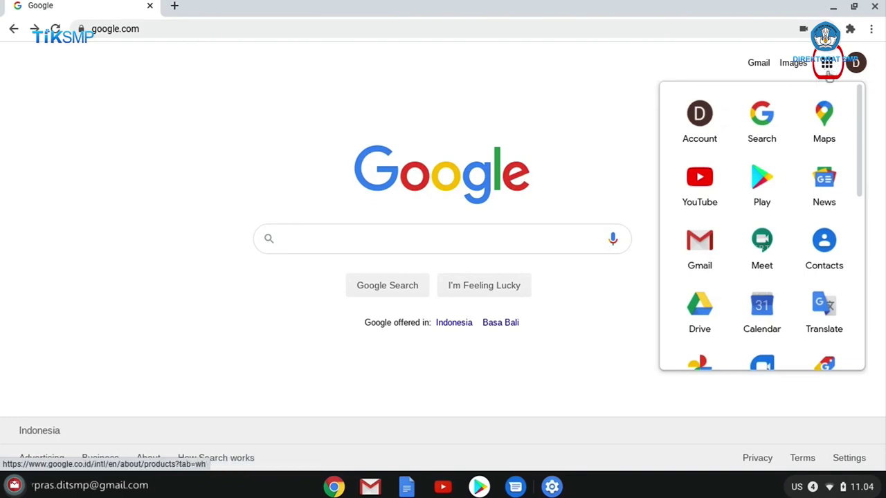
# - Launch Google Sheets from further down the Google apps list
pyautogui.moveTo(862, 103); pyautogui.dragTo(862, 214)
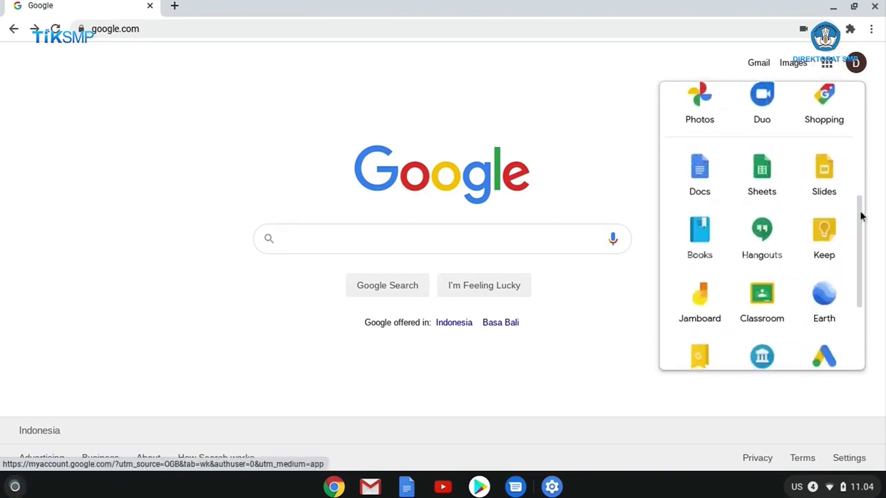
pyautogui.click(775, 181)
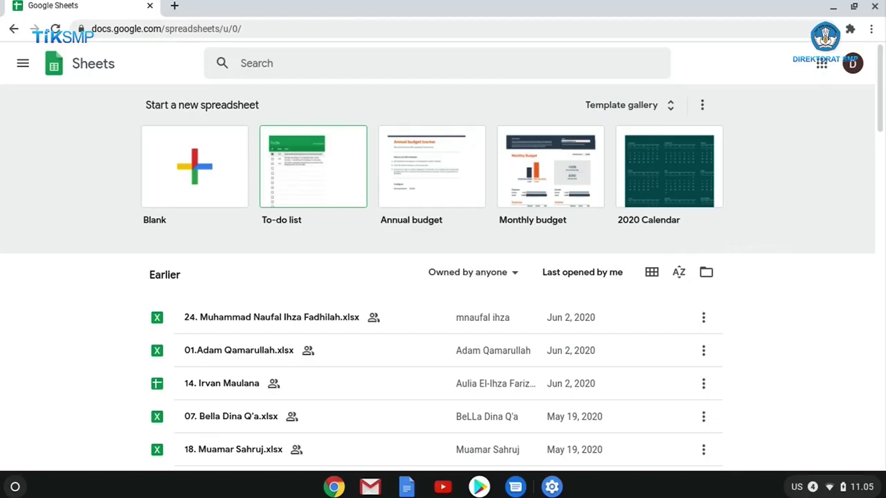
# - Create a spreadsheet from the 2020 Calendar template, browse its months, then return home
pyautogui.click(640, 181)
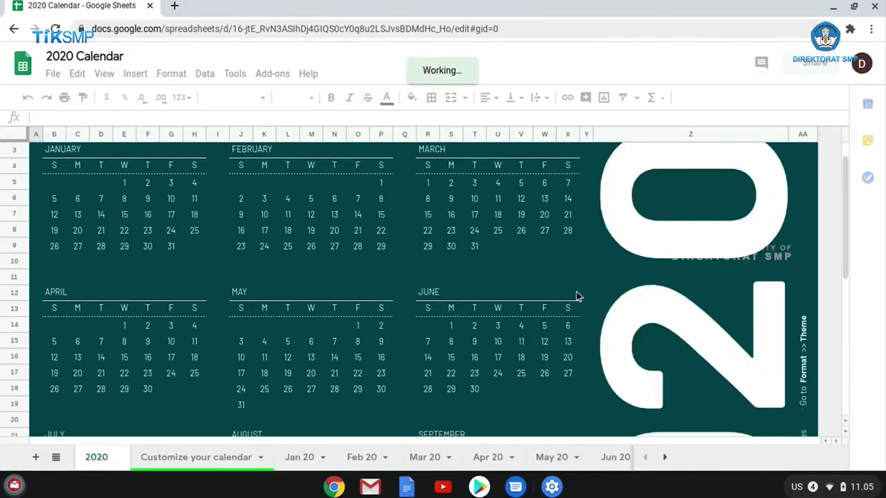
pyautogui.scroll(-2, 575, 292)
pyautogui.scroll(-2, 576, 291)
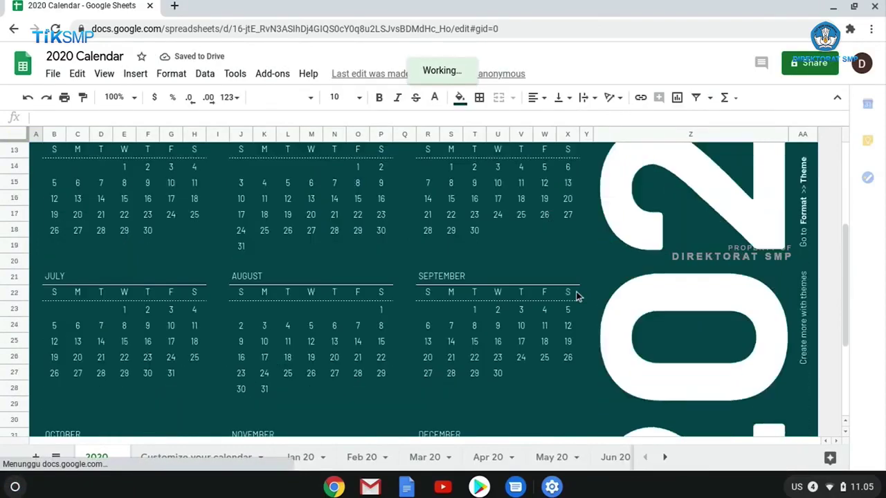
pyautogui.scroll(-2, 576, 291)
pyautogui.scroll(-2, 576, 291)
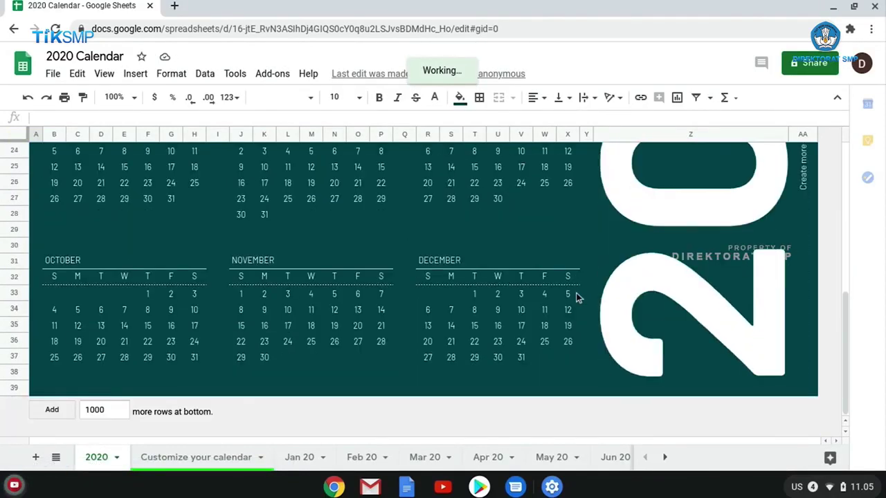
pyautogui.scroll(2, 576, 293)
pyautogui.scroll(2, 575, 293)
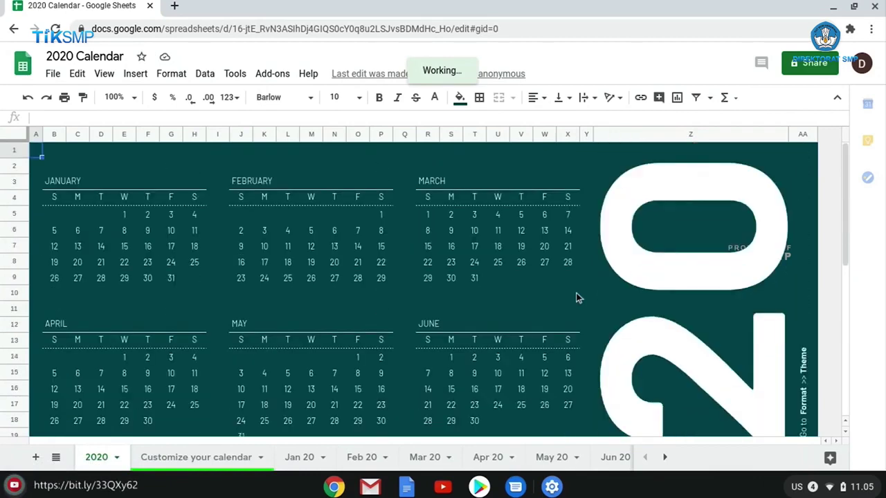
pyautogui.click(46, 153)
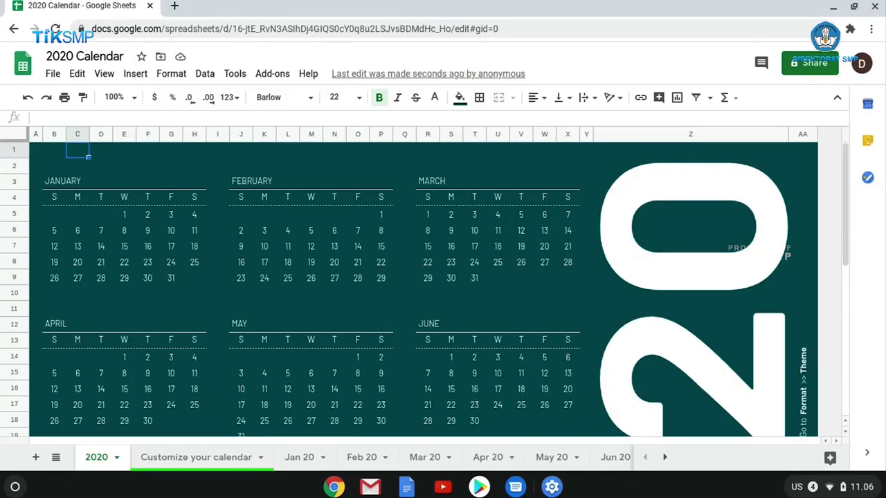
pyautogui.click(14, 30)
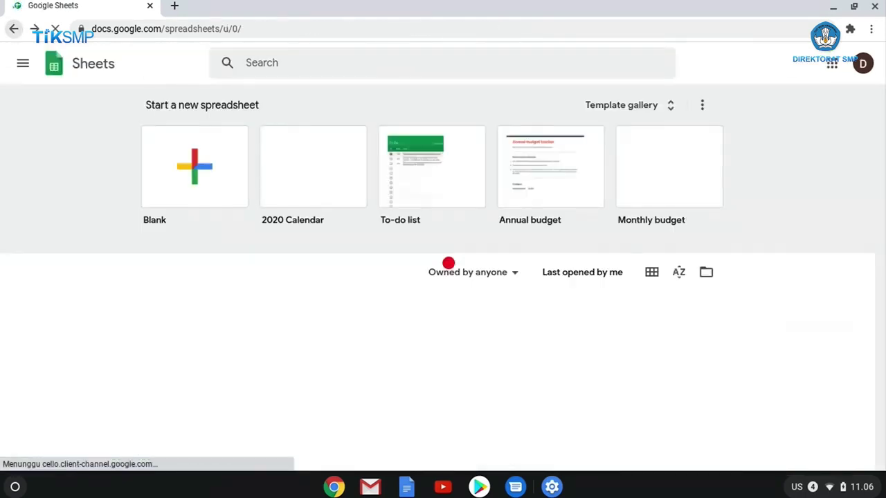
# - Start a new Blank spreadsheet from the Sheets home page
pyautogui.click(443, 261)
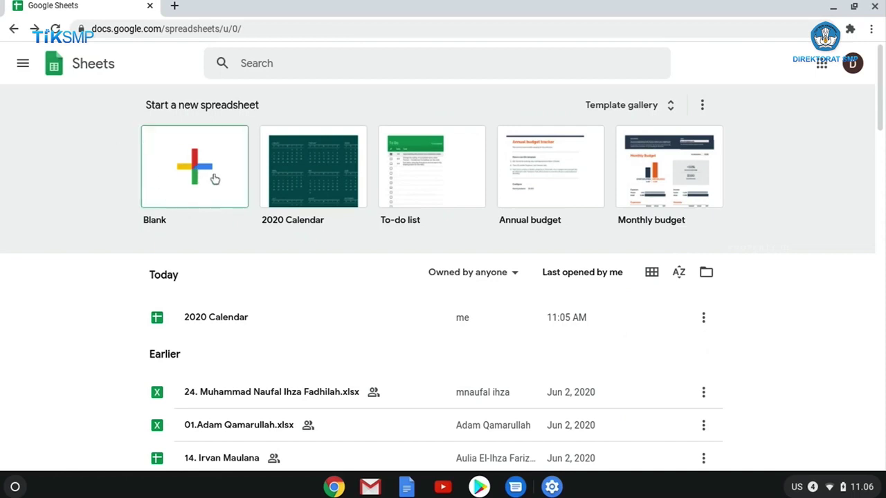
pyautogui.click(193, 175)
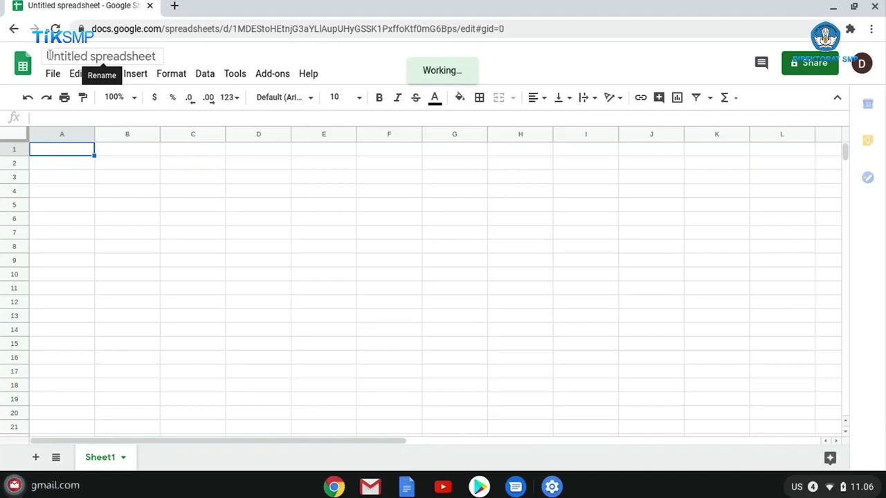
# - Rename the untitled spreadsheet to 'Latihan1'
pyautogui.click(147, 56)
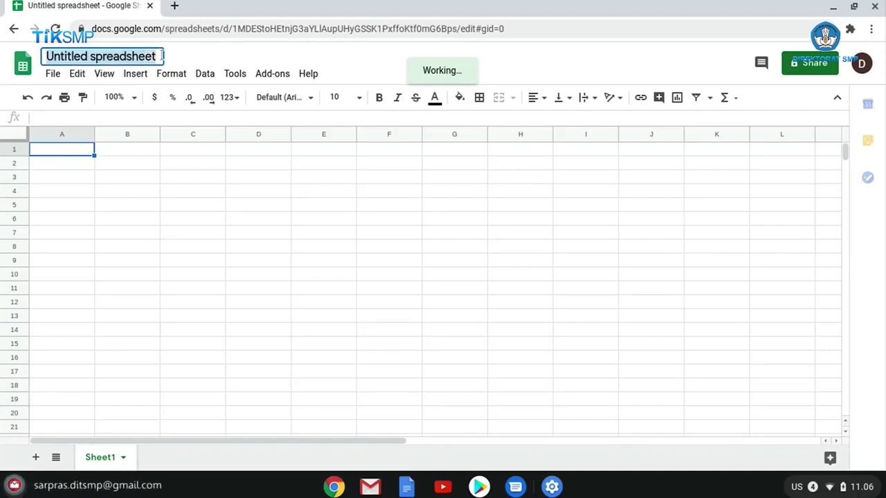
pyautogui.write('Lat')
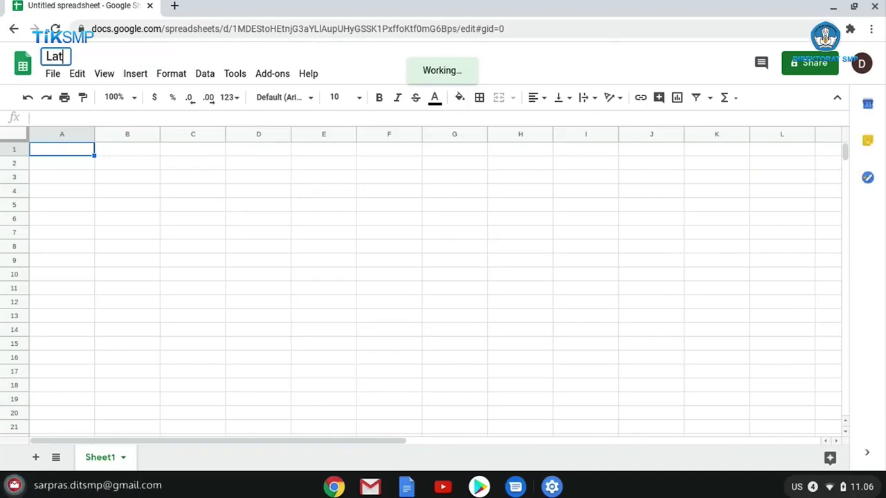
pyautogui.write('ihan1')
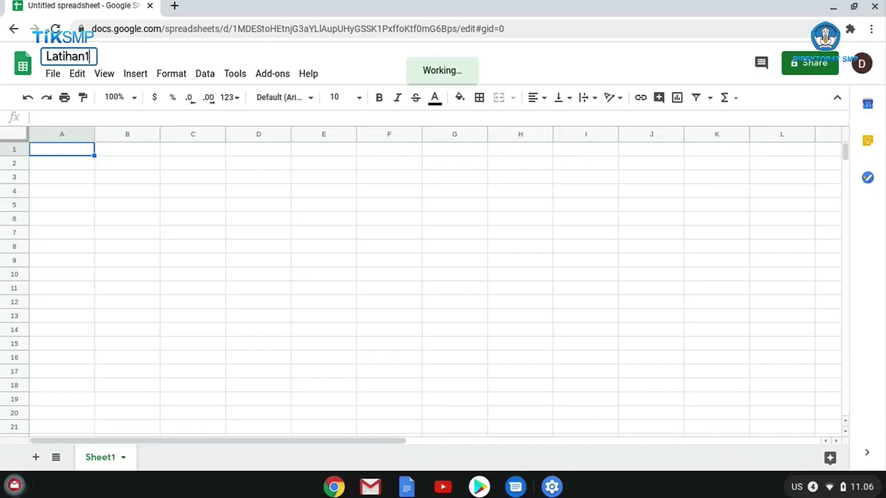
pyautogui.click(161, 195)
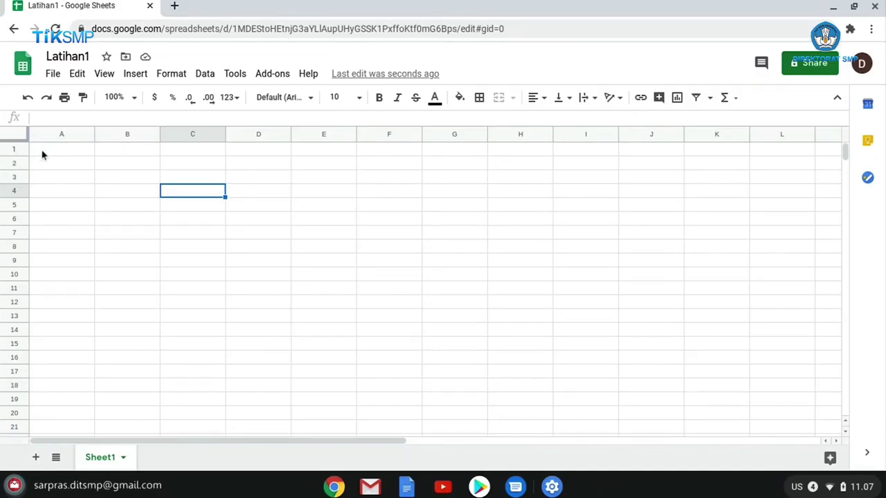
pyautogui.click(38, 148)
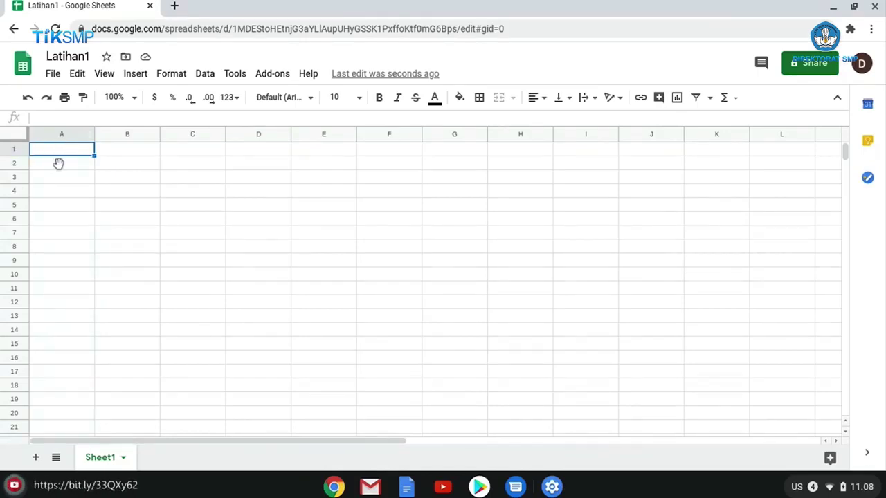
pyautogui.click(121, 149)
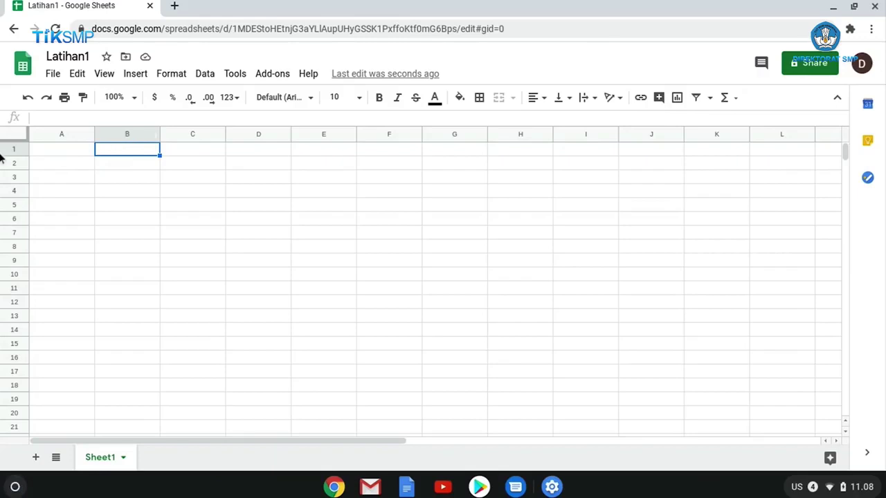
pyautogui.click(182, 168)
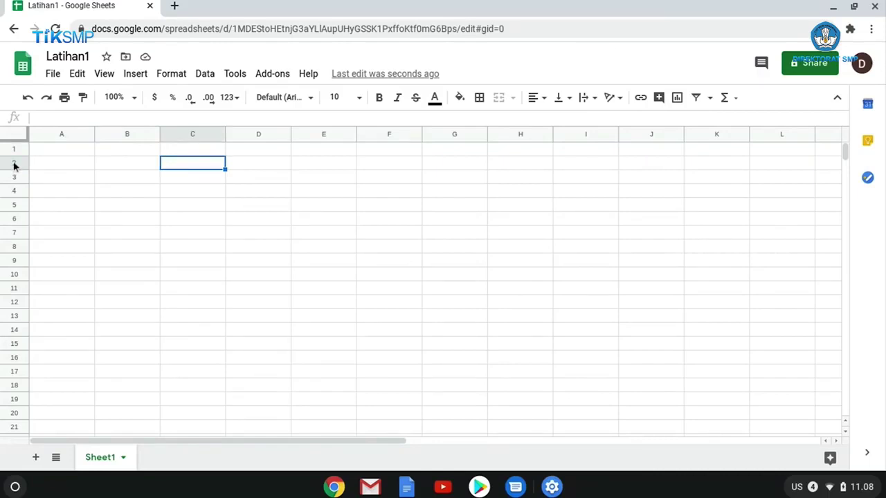
pyautogui.click(56, 149)
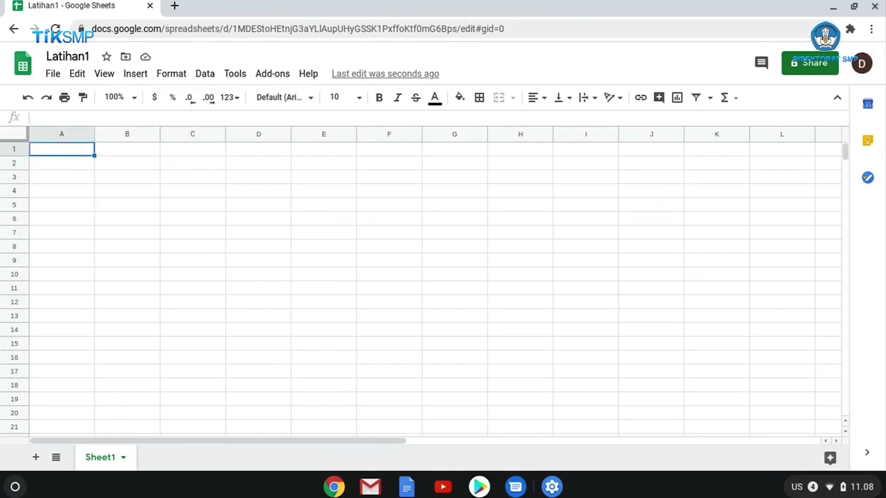
# - Enter headers No, Nama, Kelas in A1:C1, then narrow column A and widen column B
pyautogui.write('No')
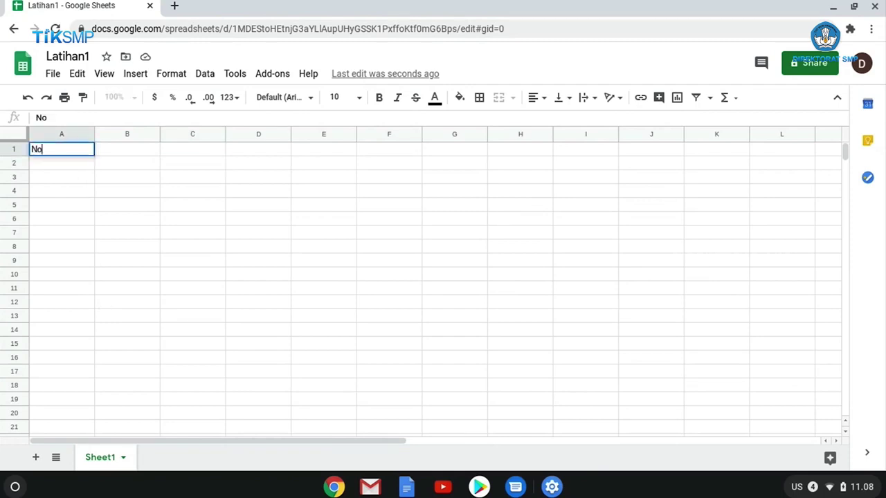
pyautogui.press('Tab')
pyautogui.write('Nama')
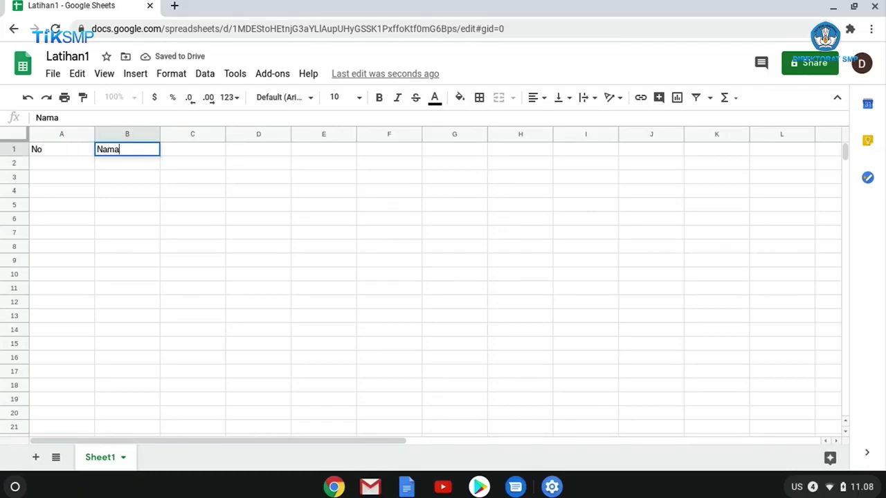
pyautogui.press('Tab')
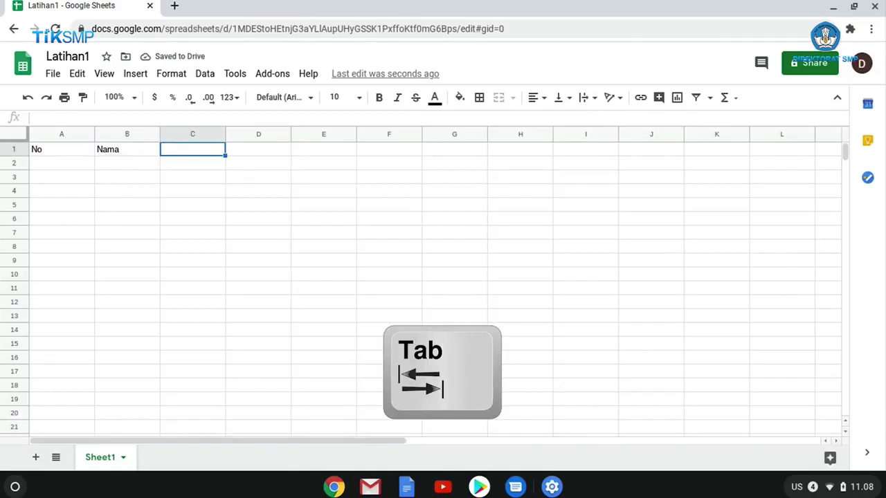
pyautogui.hotkey('shift', 'Tab')
pyautogui.hotkey('shift', 'Tab')
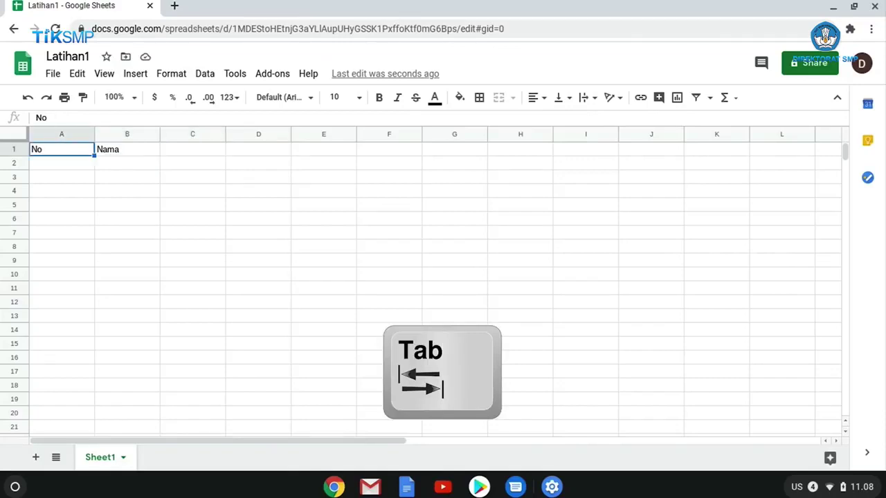
pyautogui.press('Tab')
pyautogui.press('Tab')
pyautogui.write('Kelas')
pyautogui.press('Return')
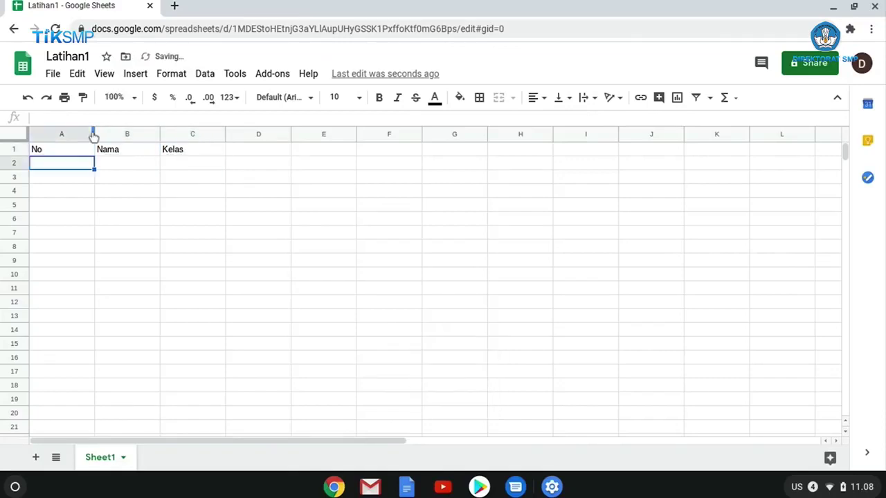
pyautogui.moveTo(94, 134); pyautogui.dragTo(61, 134)
pyautogui.moveTo(126, 136); pyautogui.dragTo(193, 137)
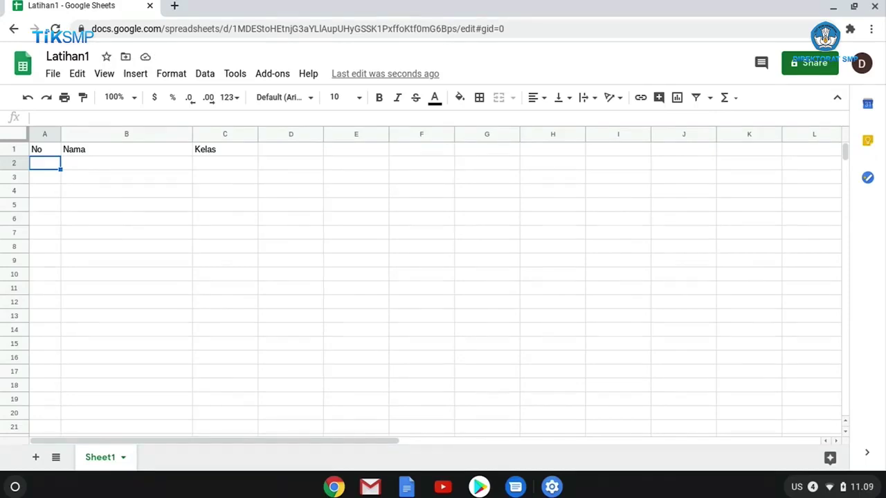
# - Enter 1 and 2 in A2:A3 and select both cells
pyautogui.write('1')
pyautogui.press('Return')
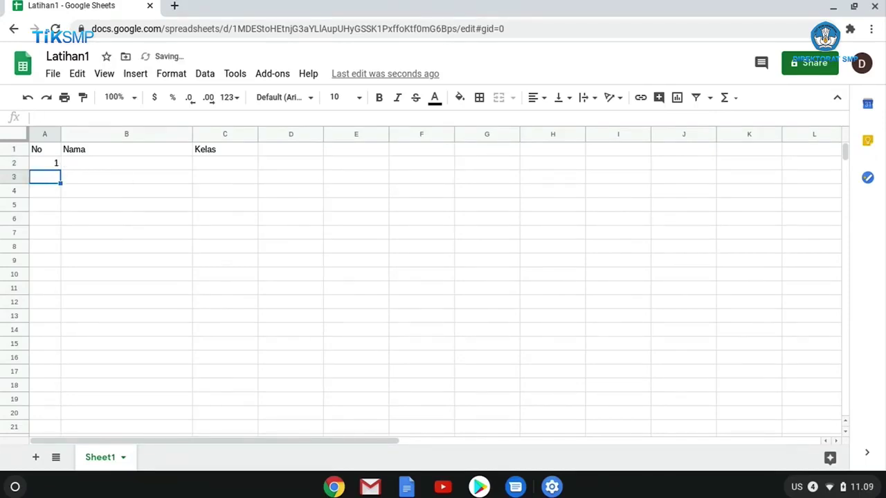
pyautogui.write('2')
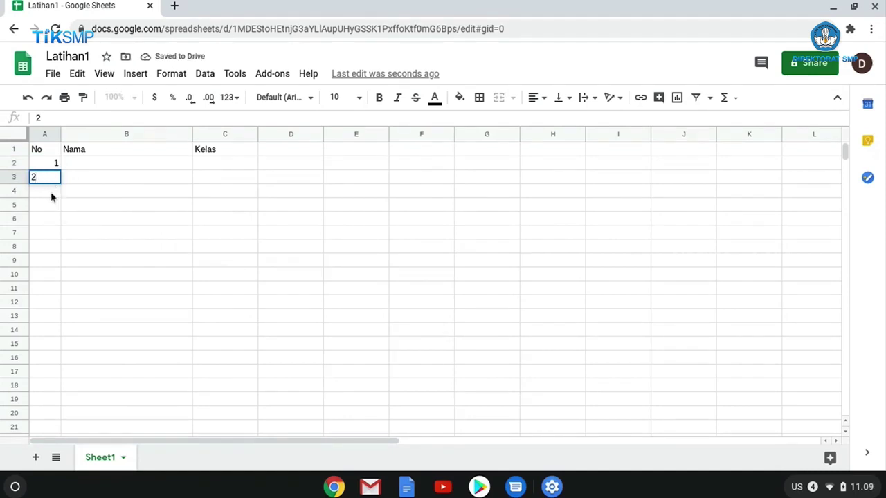
pyautogui.press('Return')
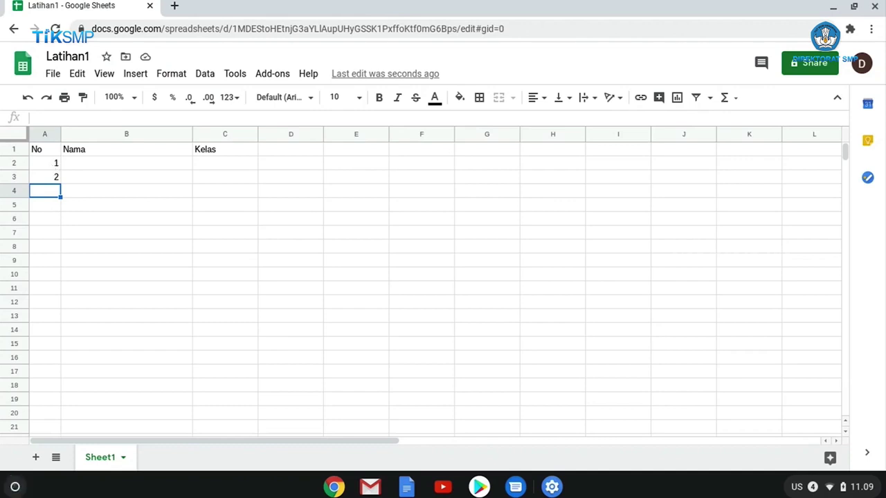
pyautogui.moveTo(53, 164); pyautogui.dragTo(52, 179)
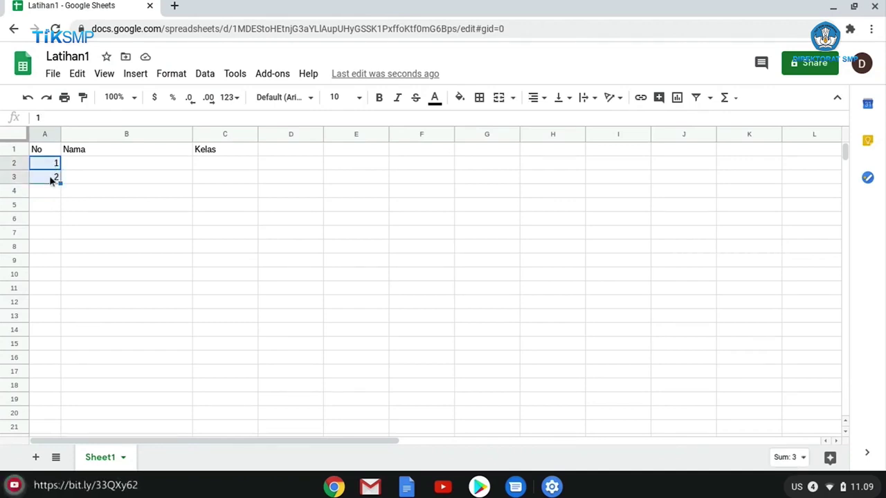
pyautogui.click(86, 178)
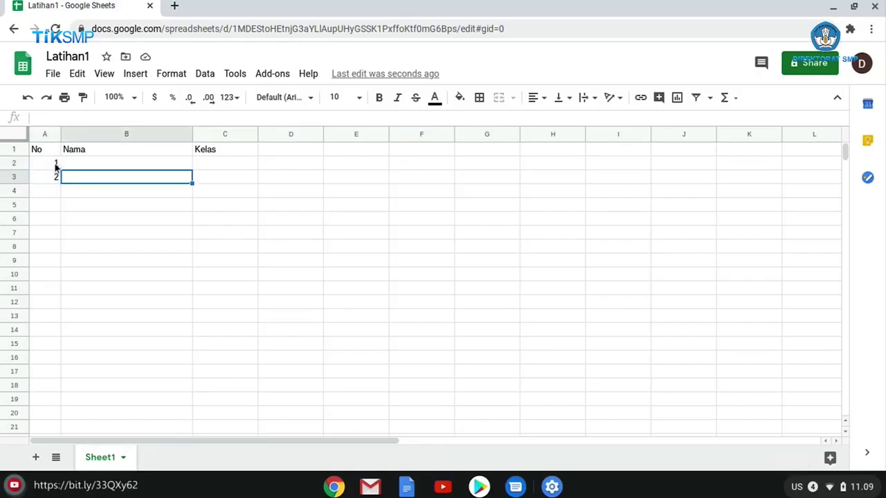
pyautogui.click(56, 167)
pyautogui.moveTo(56, 167); pyautogui.dragTo(52, 176)
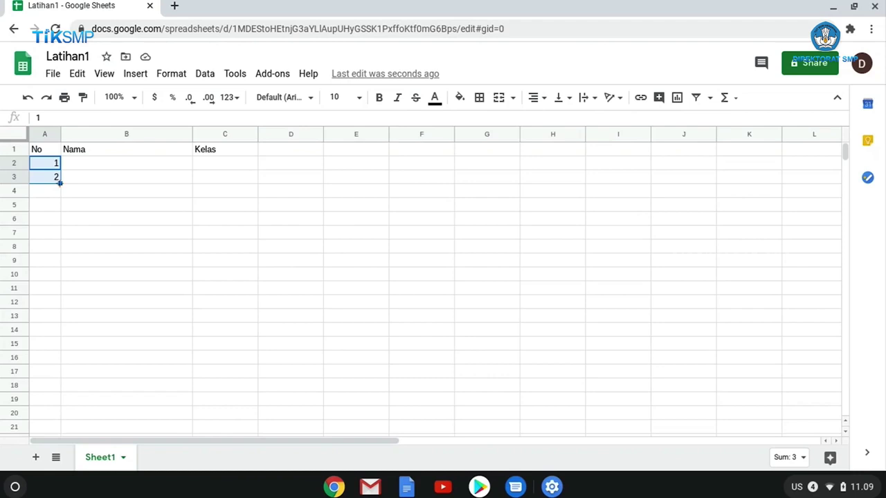
# - Fill the numbering down column A, clearing the surplus 13 and 14 so it ends at 12
pyautogui.moveTo(60, 183); pyautogui.dragTo(50, 298)
pyautogui.moveTo(50, 298); pyautogui.dragTo(51, 344)
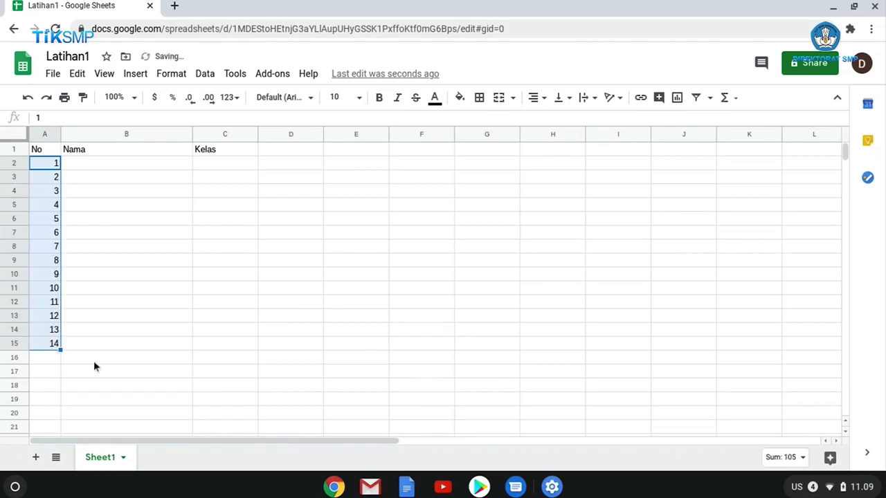
pyautogui.click(51, 344)
pyautogui.moveTo(50, 330); pyautogui.dragTo(56, 346)
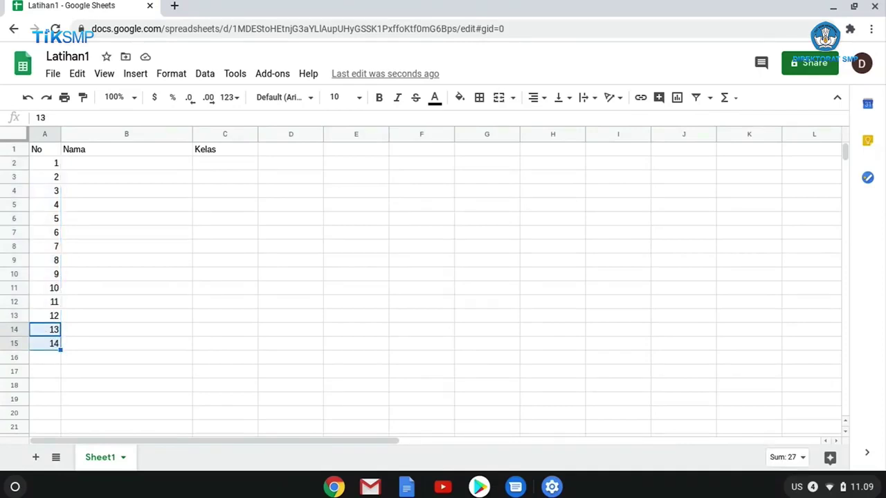
pyautogui.press('Delete')
# - Type the student names one per row down the Nama column starting at B2
pyautogui.click(103, 166)
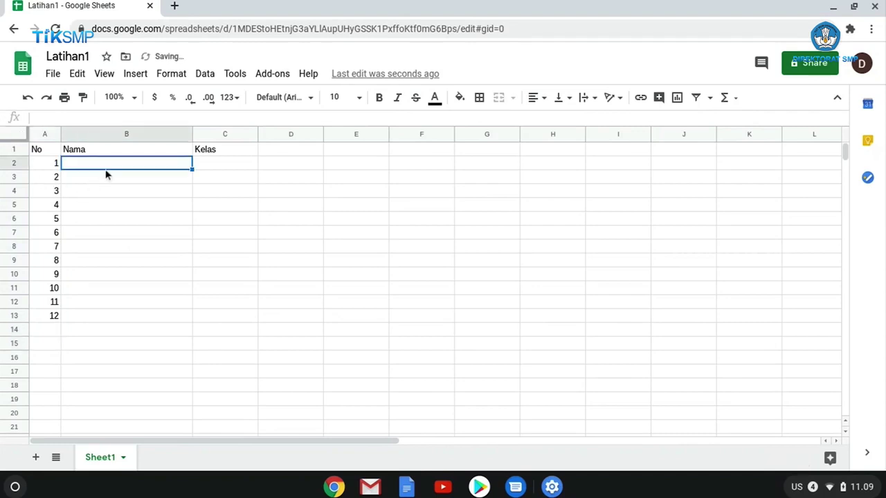
pyautogui.write('A')
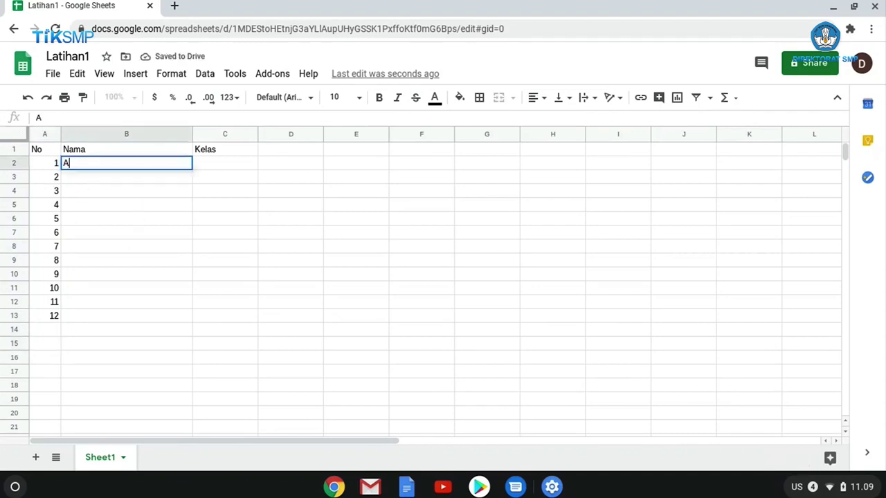
pyautogui.write('dam')
pyautogui.press('Return')
pyautogui.write('Ani')
pyautogui.press('Return')
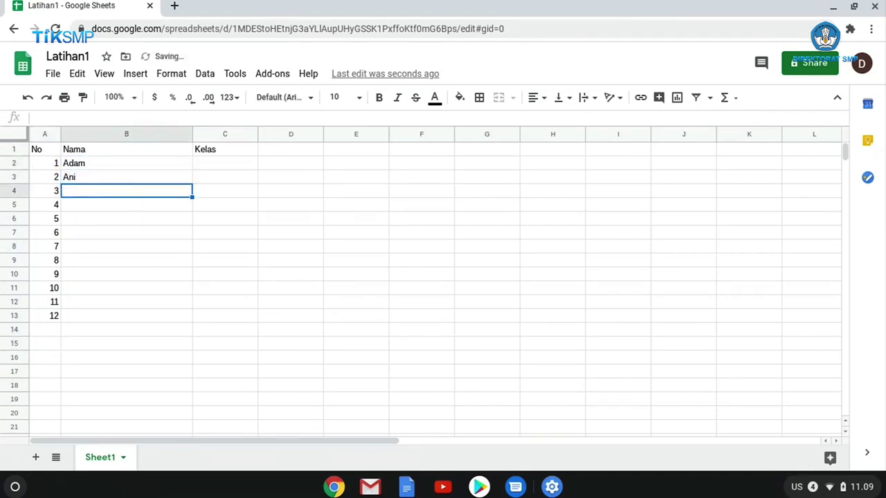
pyautogui.write('Ali')
pyautogui.press('Return')
pyautogui.write('Mae')
pyautogui.press('Return')
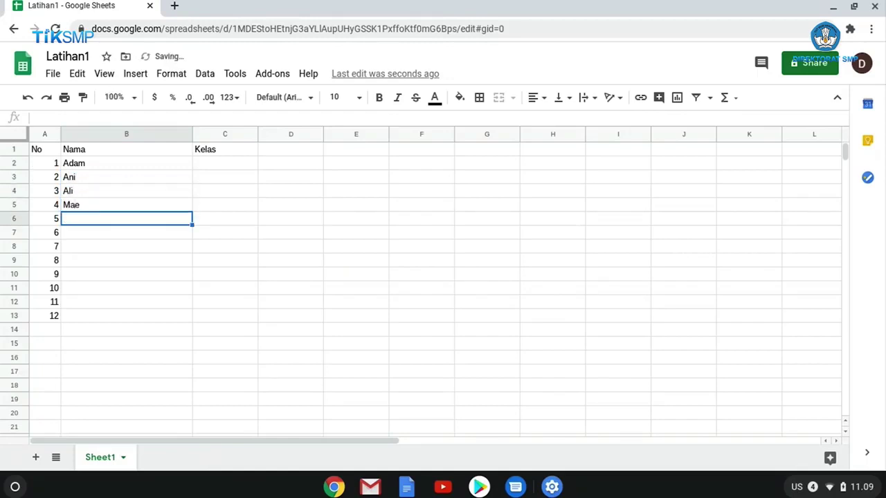
pyautogui.write('Dela')
pyautogui.press('Return')
pyautogui.write('Tiwi')
pyautogui.press('Return')
pyautogui.write('Laksmi')
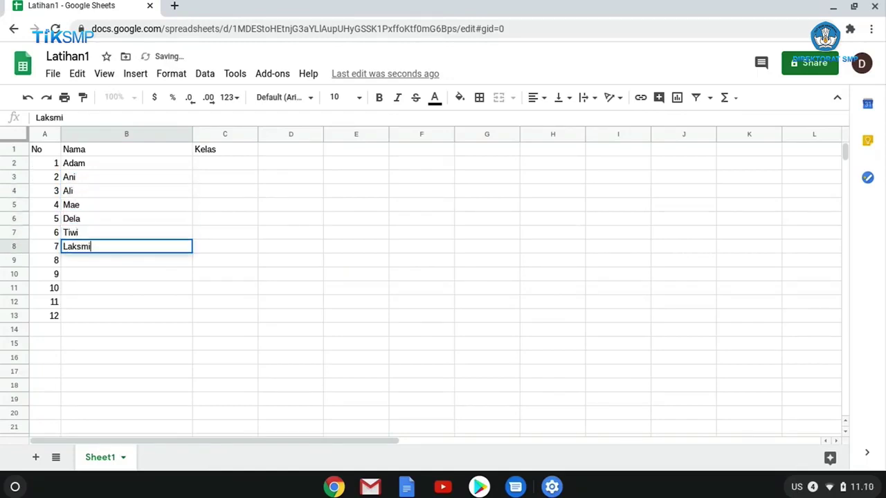
pyautogui.press('Return')
pyautogui.write('Soleh')
pyautogui.press('Return')
pyautogui.write('Taufik')
pyautogui.press('Return')
pyautogui.write('Idi Riz')
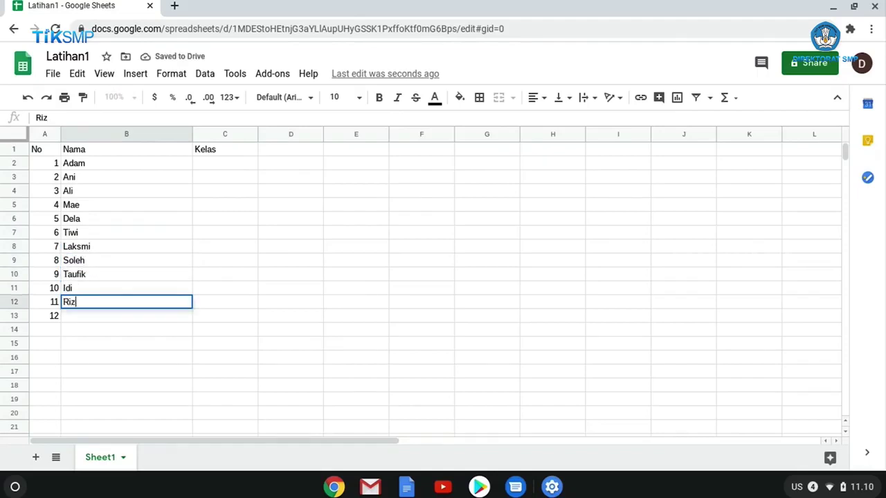
pyautogui.write('ki')
pyautogui.press('Return')
pyautogui.write('Lala')
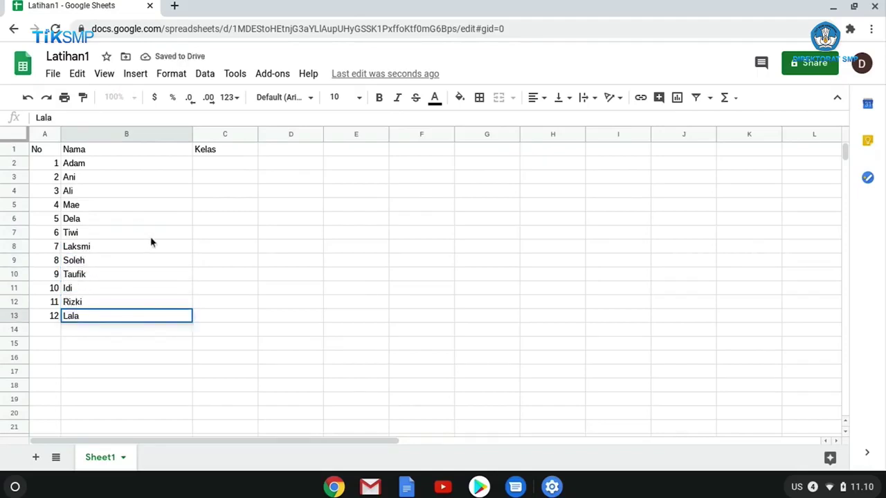
# - Enter VII.A in C2 and fill it down the Kelas column to C13
pyautogui.moveTo(195, 137); pyautogui.dragTo(173, 134)
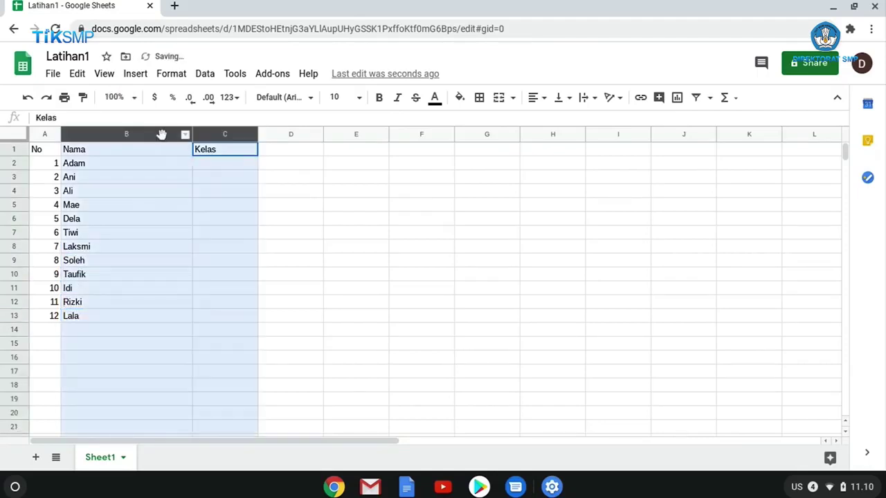
pyautogui.click(210, 223)
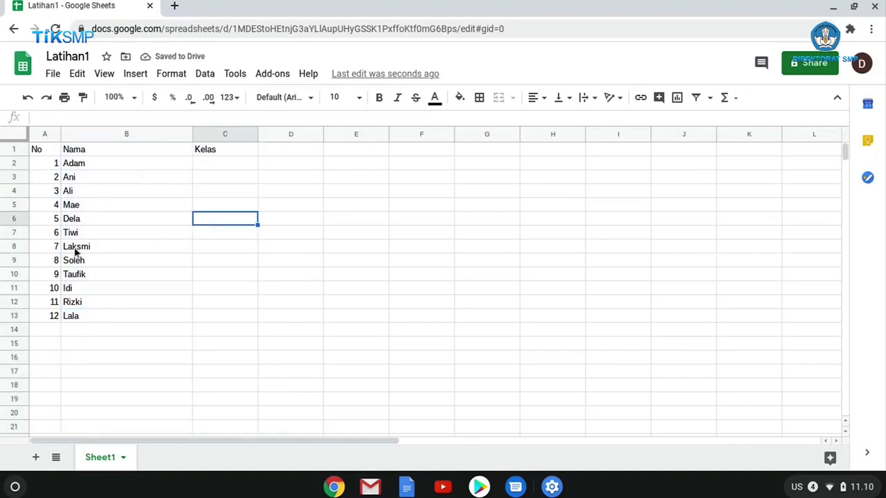
pyautogui.click(221, 170)
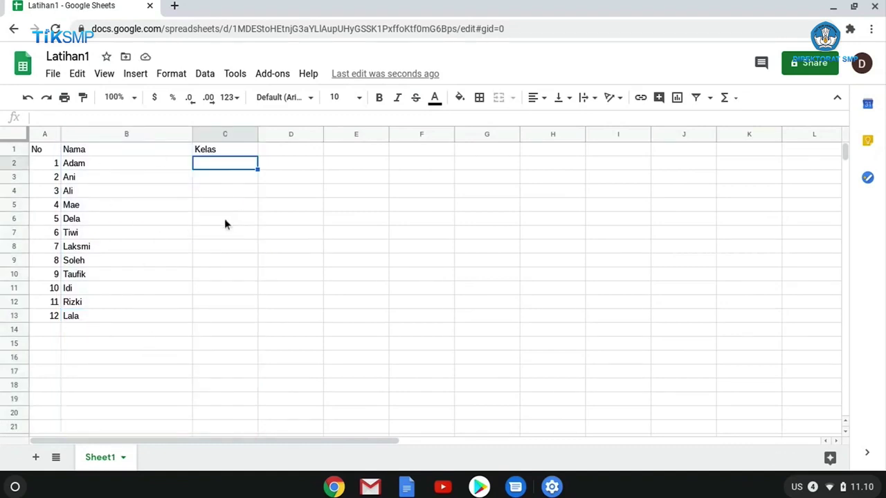
pyautogui.write('VII.A')
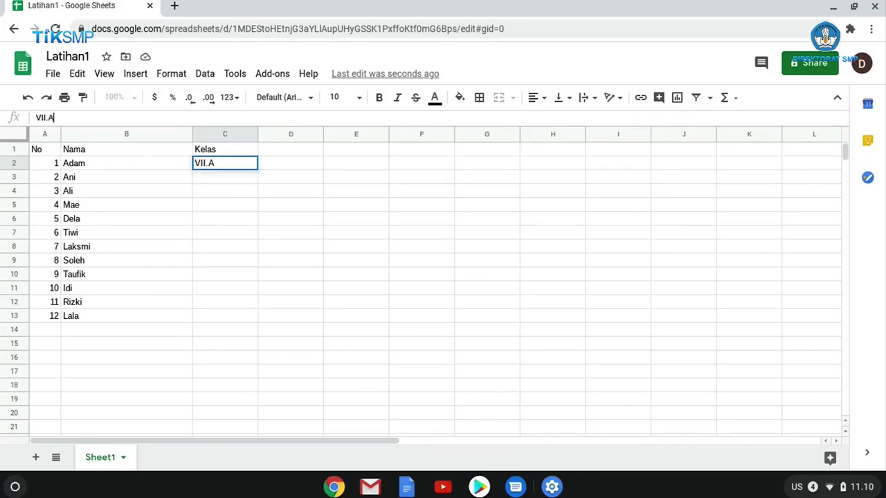
pyautogui.press('Return')
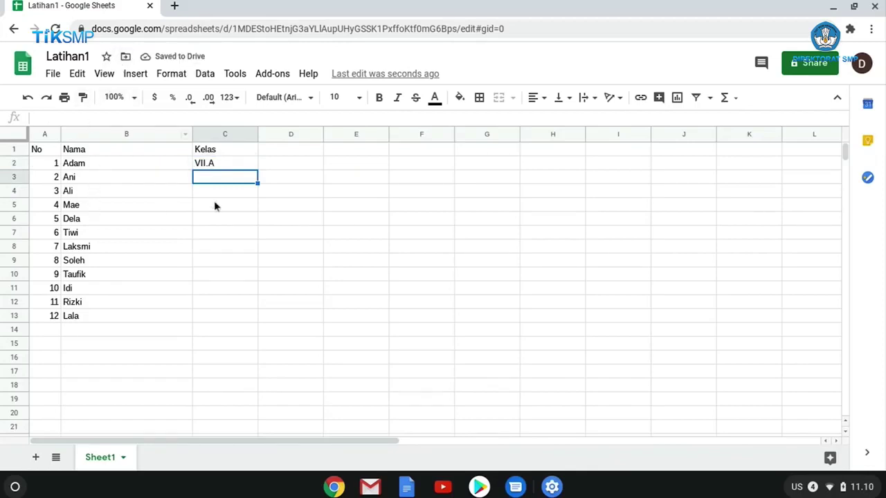
pyautogui.click(247, 167)
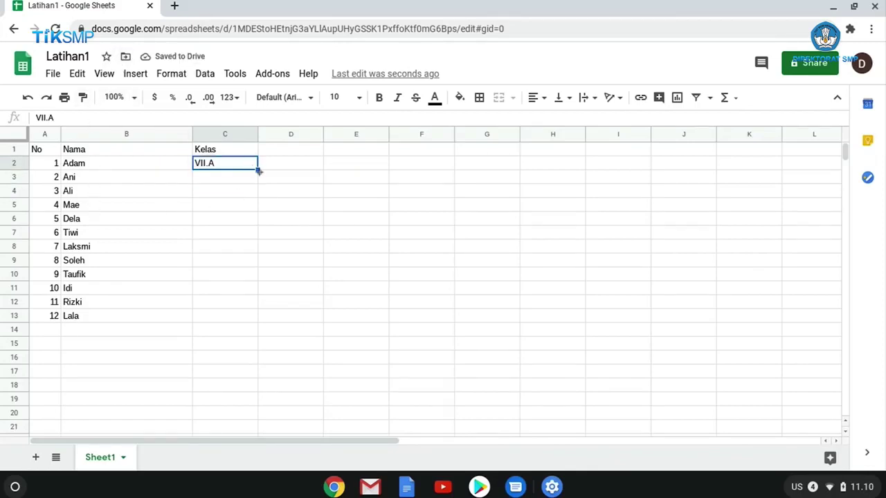
pyautogui.moveTo(258, 171); pyautogui.dragTo(256, 322)
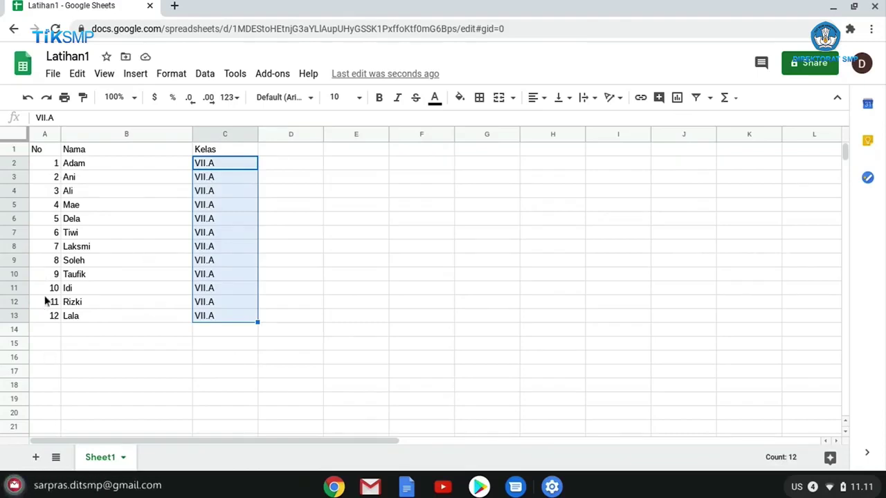
pyautogui.moveTo(57, 165); pyautogui.dragTo(54, 182)
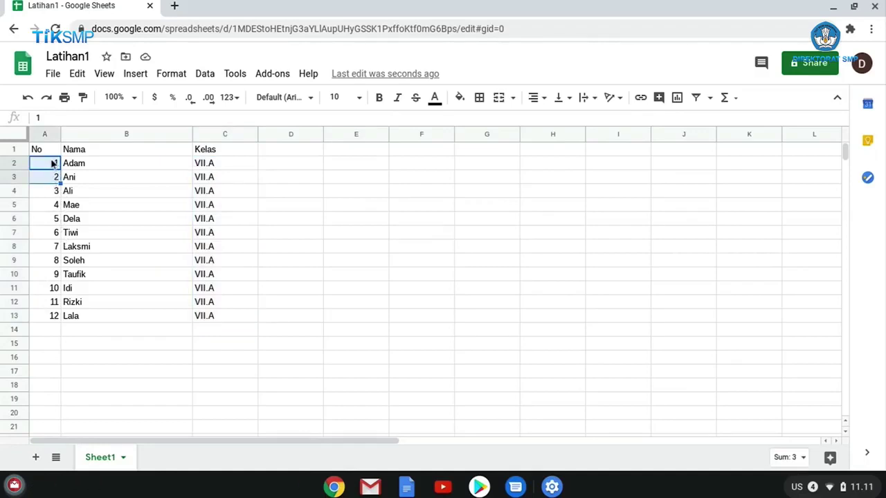
pyautogui.moveTo(61, 184); pyautogui.dragTo(54, 318)
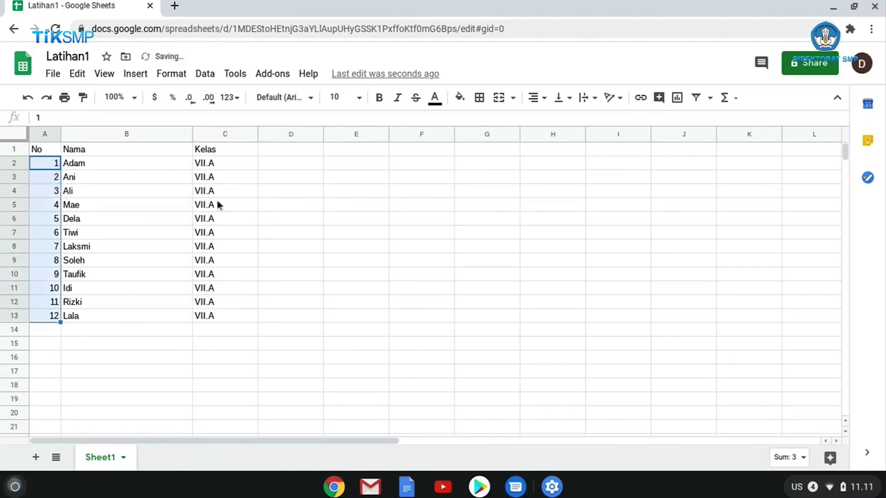
pyautogui.click(227, 164)
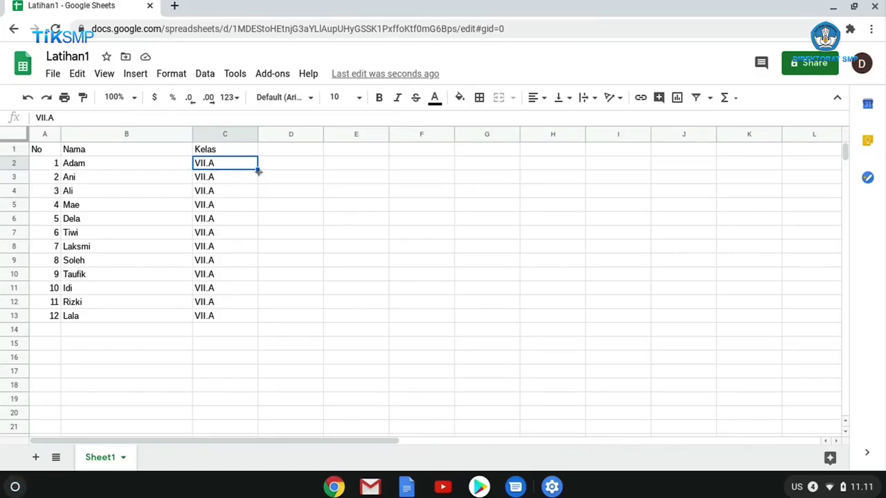
pyautogui.moveTo(257, 171); pyautogui.dragTo(250, 315)
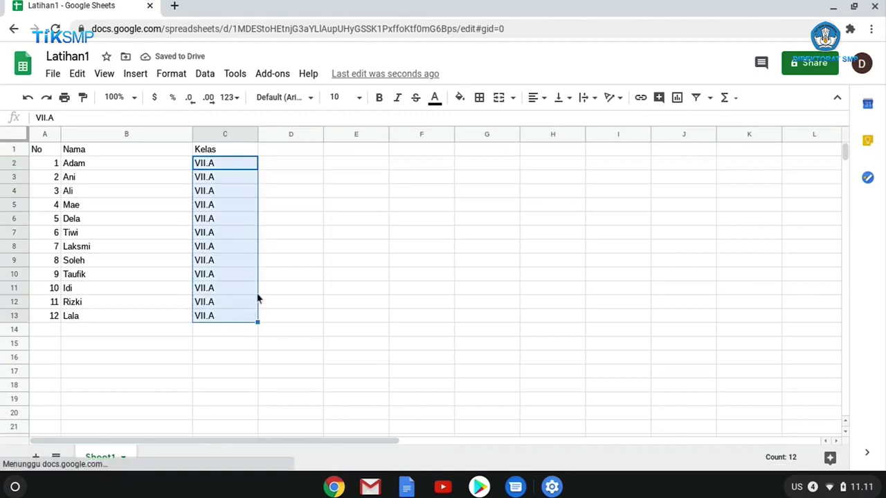
pyautogui.click(383, 208)
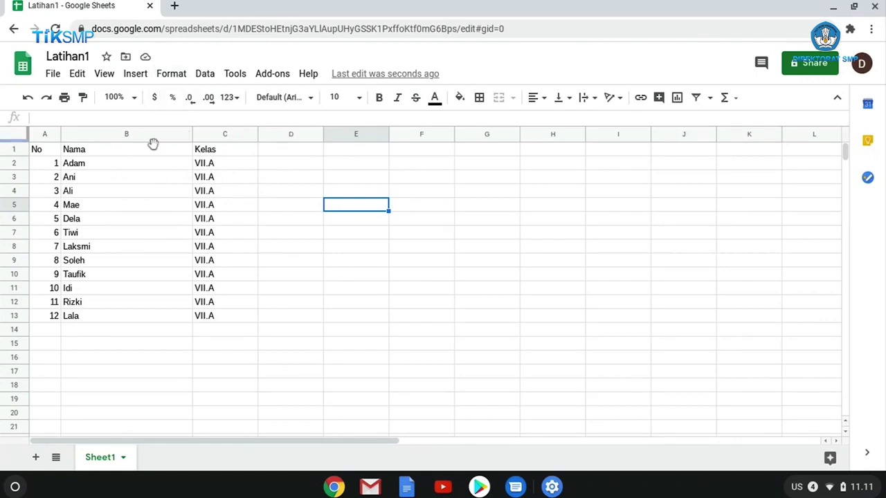
pyautogui.click(311, 169)
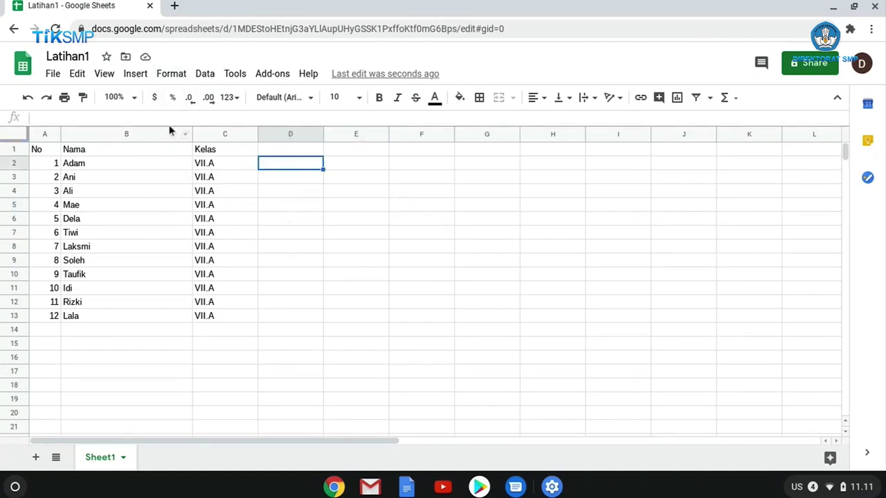
# - Add the header 'Tanggal lahir' in cell D1
pyautogui.click(280, 153)
pyautogui.write('T')
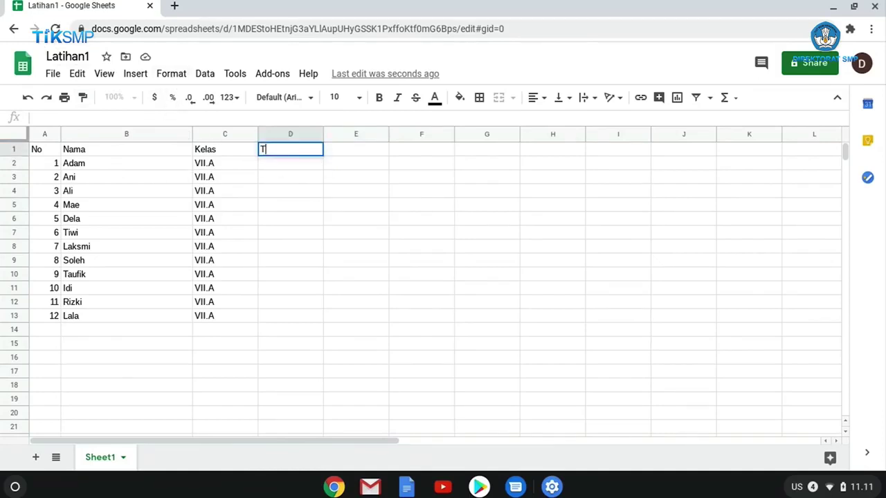
pyautogui.write('anggal lahi')
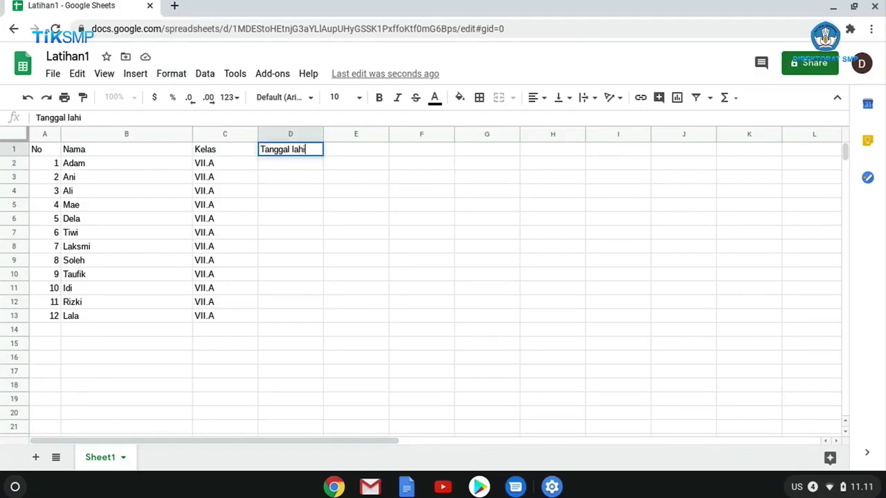
pyautogui.write('r')
pyautogui.press('Return')
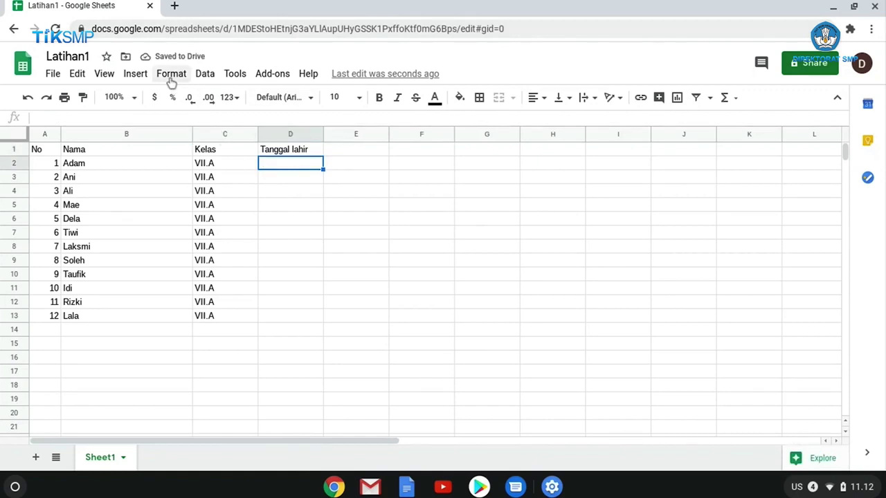
# - Bring up Format > Number > More Formats to show the date and time formats
pyautogui.click(171, 75)
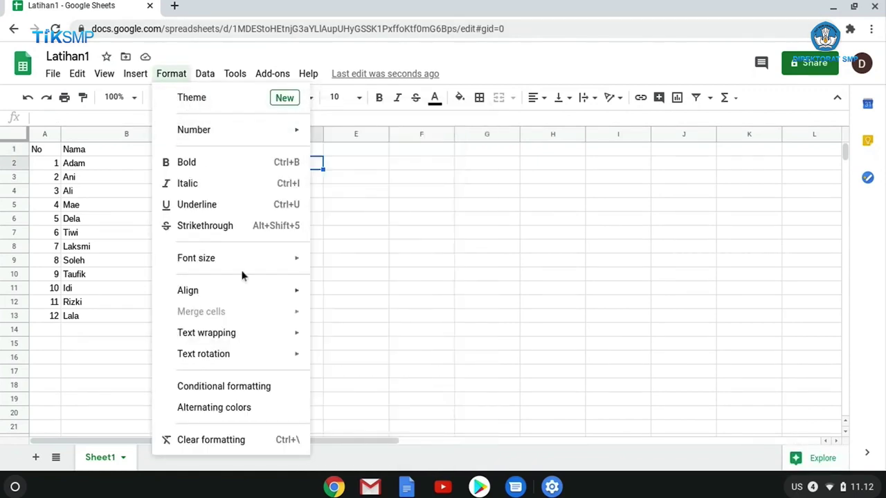
pyautogui.moveTo(233, 133)
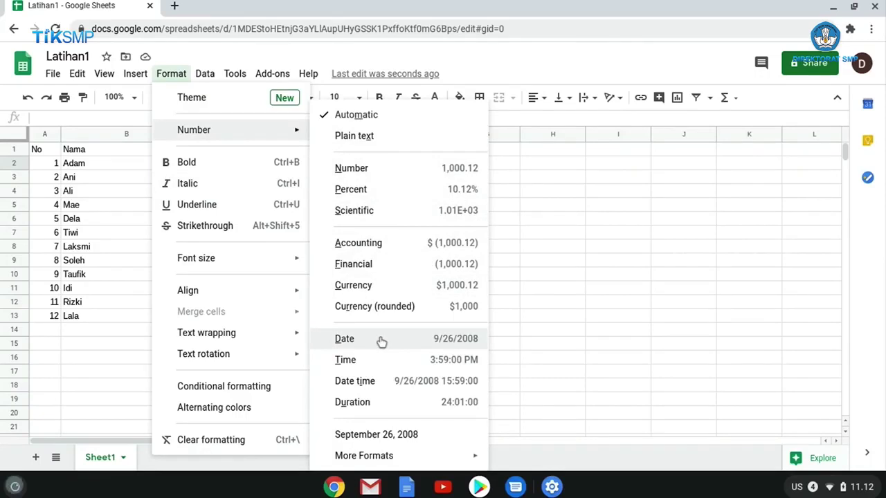
pyautogui.moveTo(390, 458)
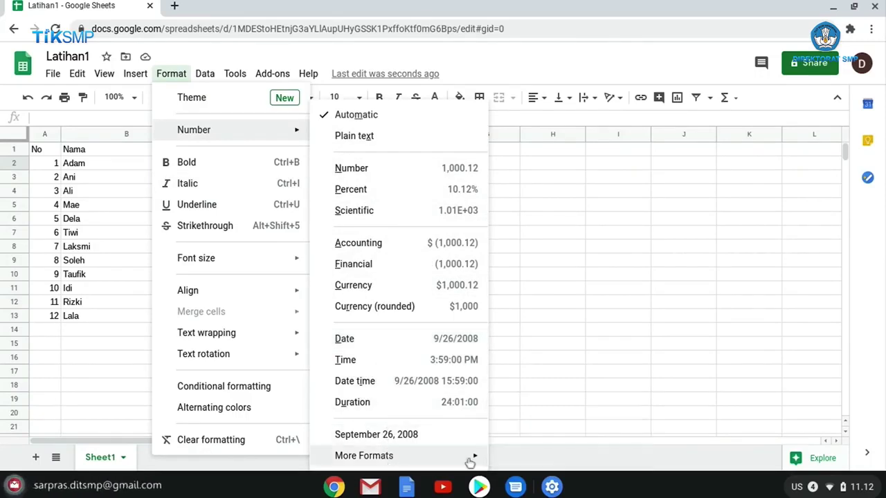
# - Apply the custom day-month-year date format (5-Aug-1930) to cell D2
pyautogui.click(537, 435)
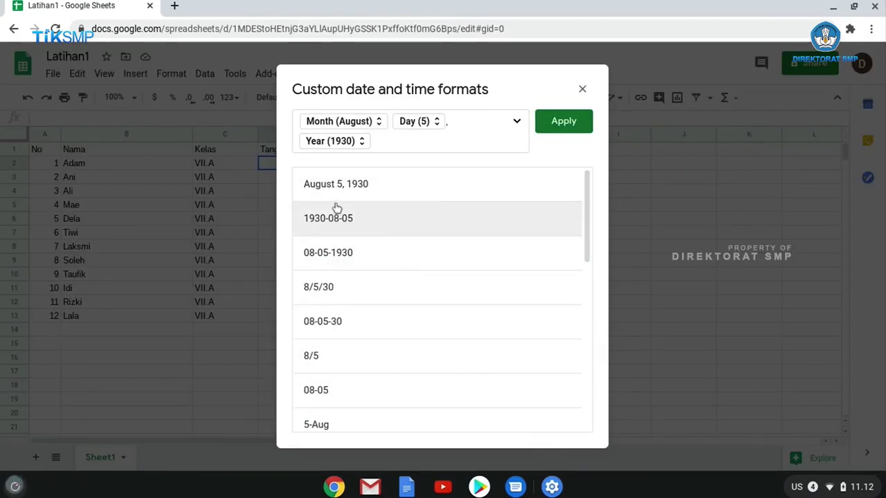
pyautogui.moveTo(587, 255)
pyautogui.mouseDown()
pyautogui.moveTo(588, 418)
pyautogui.moveTo(573, 327)
pyautogui.moveTo(576, 230)
pyautogui.mouseUp()
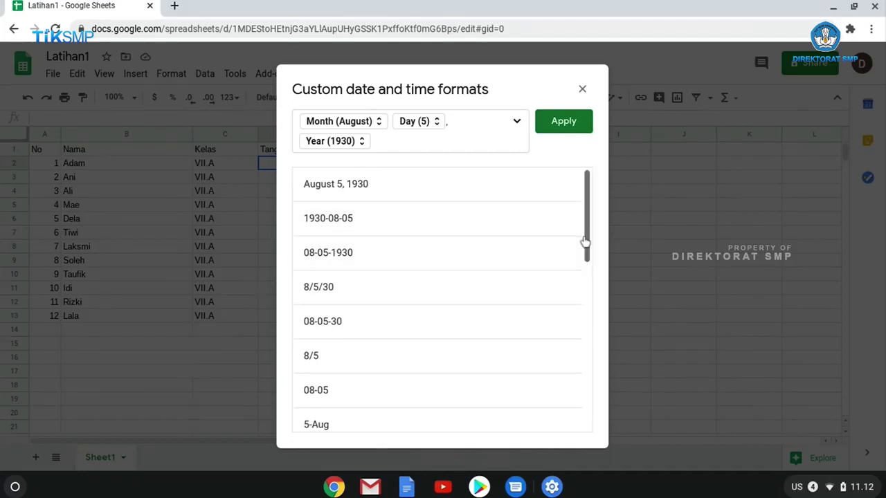
pyautogui.moveTo(584, 236); pyautogui.dragTo(589, 289)
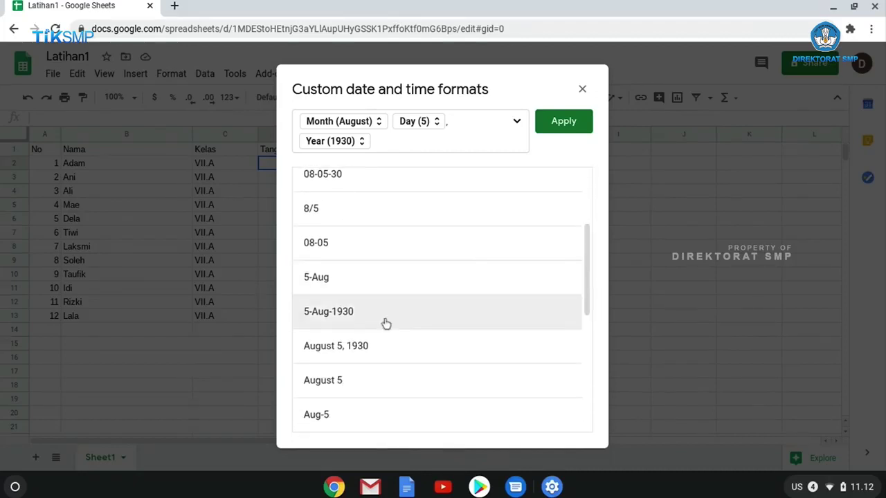
pyautogui.click(362, 315)
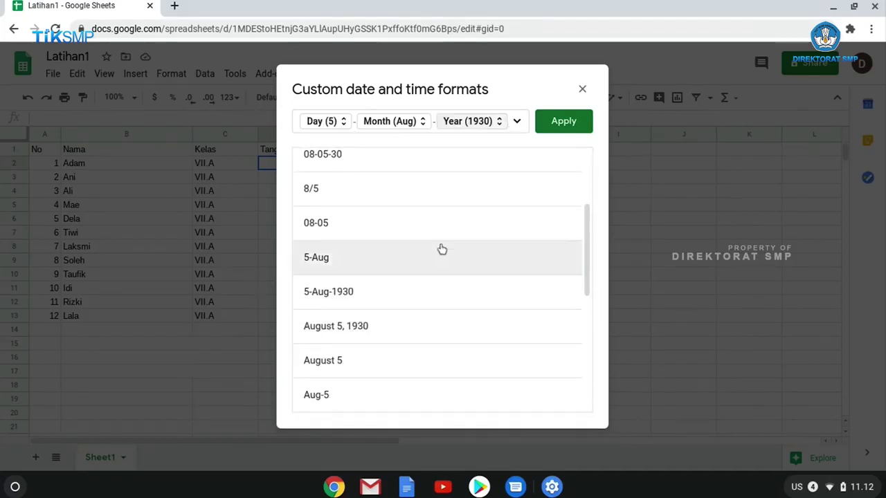
pyautogui.click(552, 126)
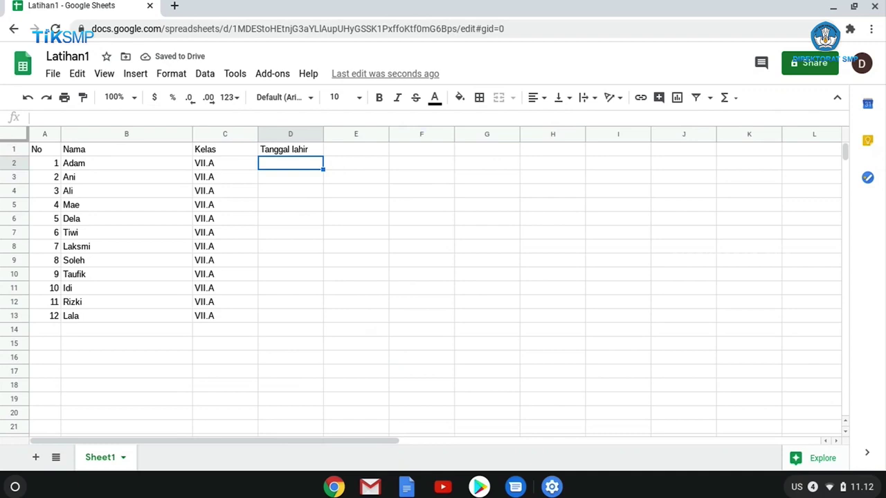
# - Enter the first birth date 8/12/2005 in D2, displayed as 12-Aug-2005
pyautogui.write('8/1')
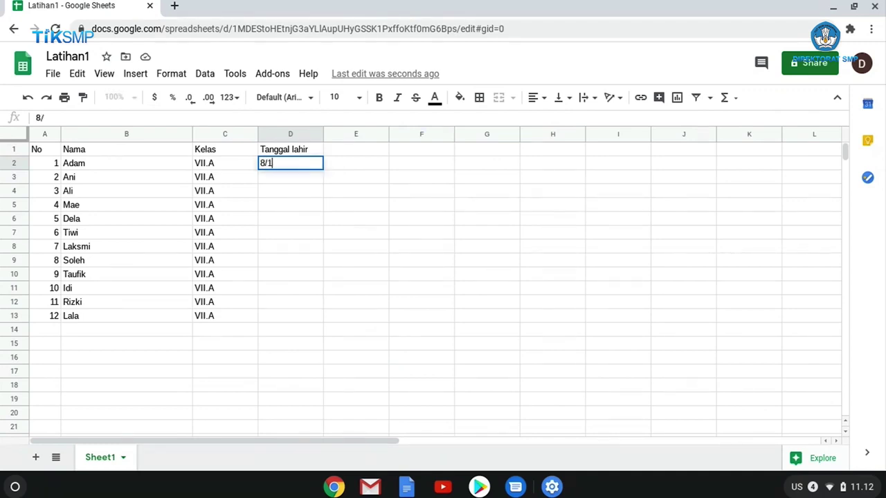
pyautogui.write('2/2005')
pyautogui.press('Return')
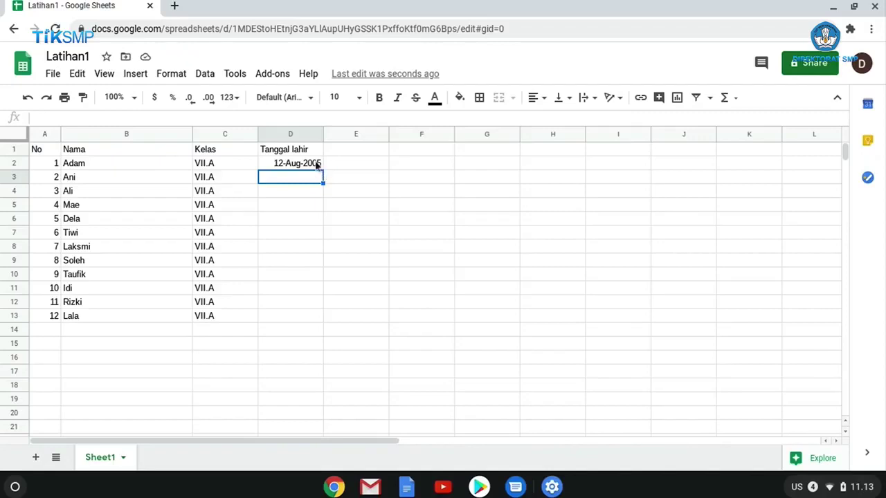
pyautogui.click(322, 167)
# - Select the empty birth-date cells D3:D13
pyautogui.click(292, 181)
pyautogui.moveTo(307, 166)
pyautogui.mouseDown()
pyautogui.moveTo(289, 339)
pyautogui.moveTo(287, 311)
pyautogui.mouseUp()
pyautogui.click(396, 205)
pyautogui.click(302, 165)
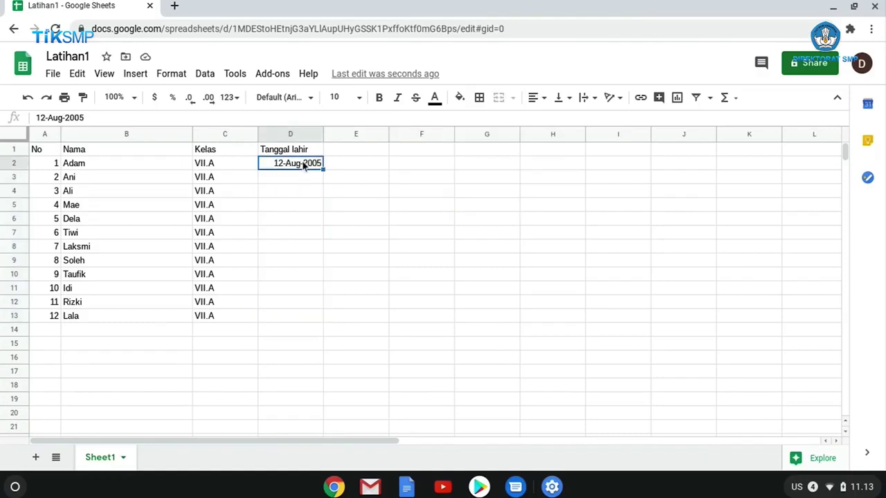
pyautogui.click(298, 194)
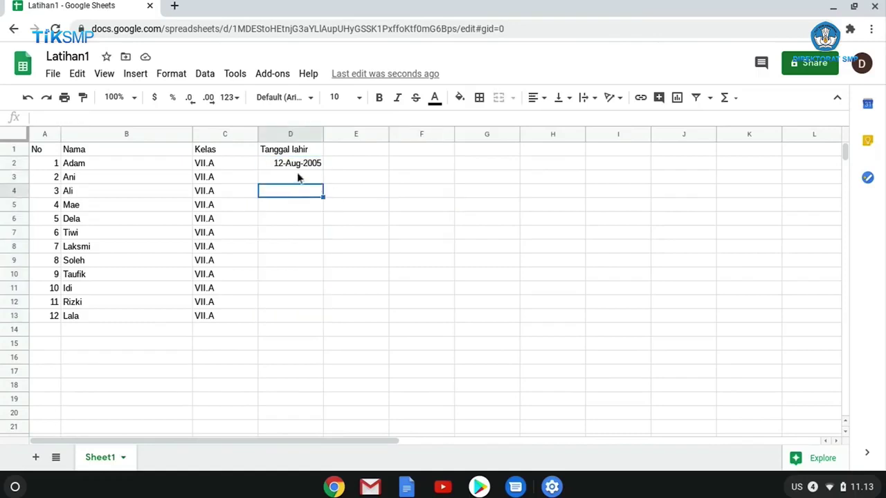
pyautogui.moveTo(298, 177); pyautogui.dragTo(290, 320)
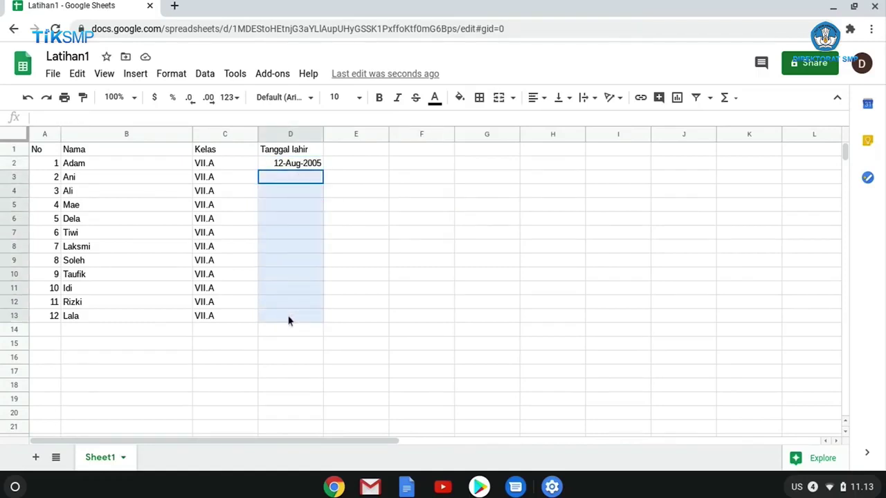
# - Apply a date number format to D3:D13
pyautogui.moveTo(290, 319); pyautogui.dragTo(289, 319)
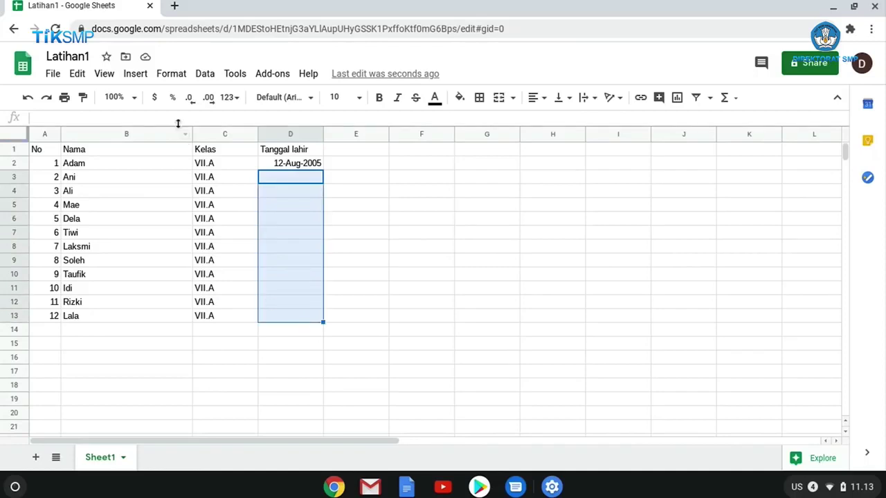
pyautogui.click(180, 76)
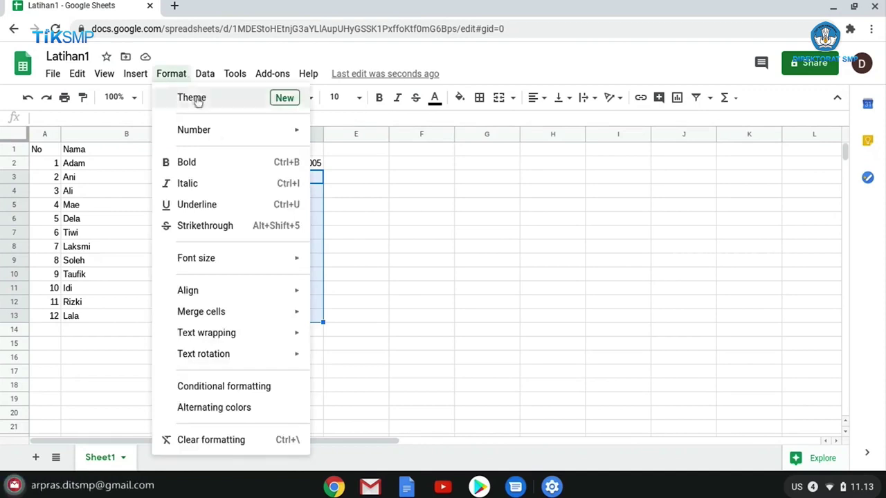
pyautogui.click(259, 140)
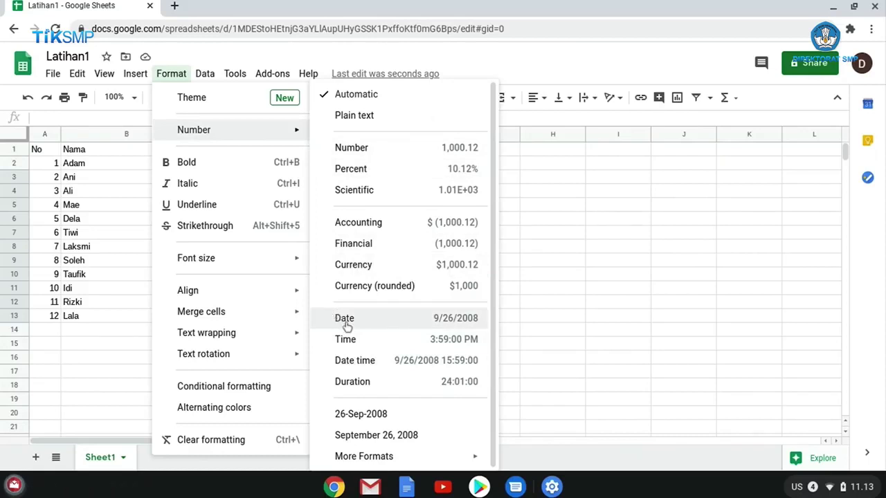
pyautogui.click(371, 420)
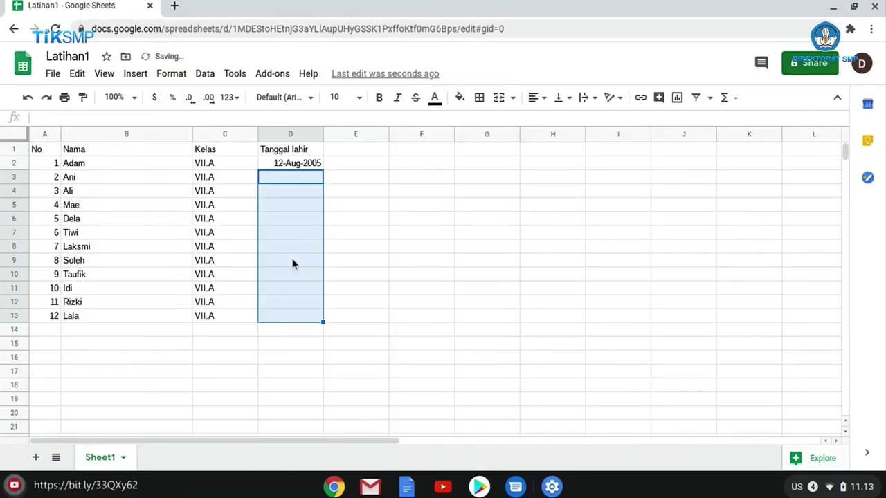
# - Enter the second birth date 10/5/2006 in D3, shown as 5-Oct-2006
pyautogui.click(312, 184)
pyautogui.write('1')
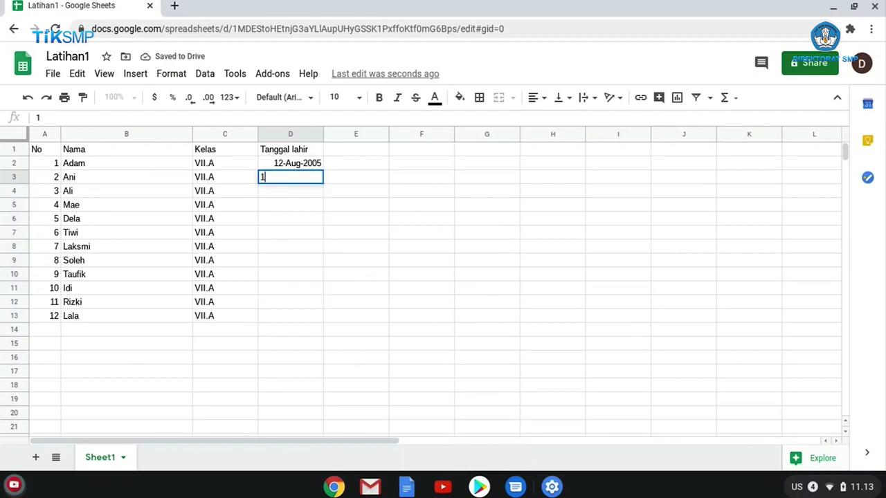
pyautogui.write('0/')
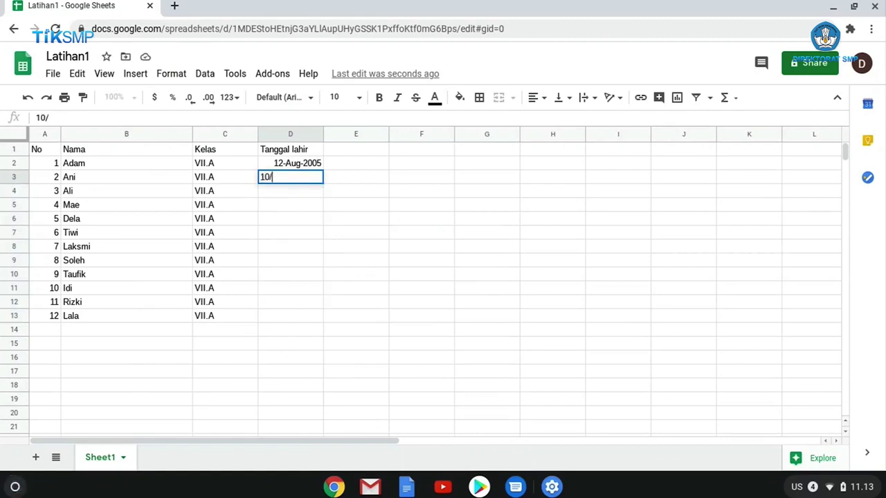
pyautogui.write('200')
pyautogui.write('6')
pyautogui.press('Return')
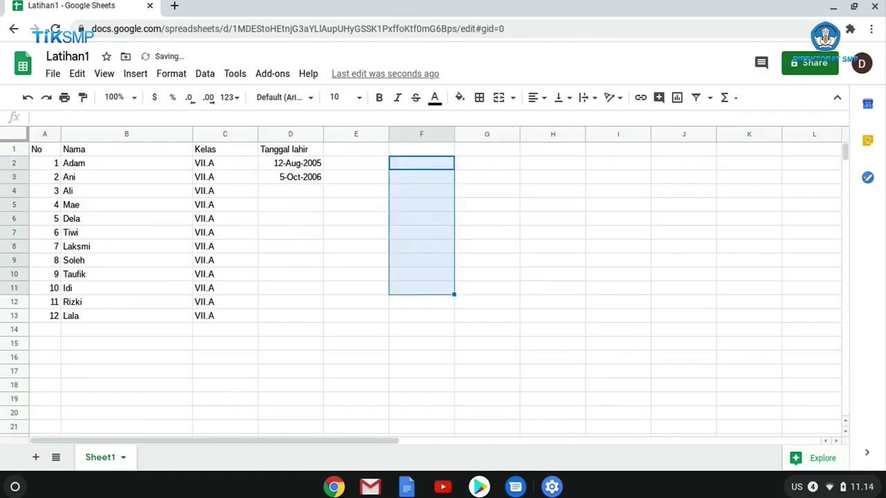
pyautogui.click(340, 277)
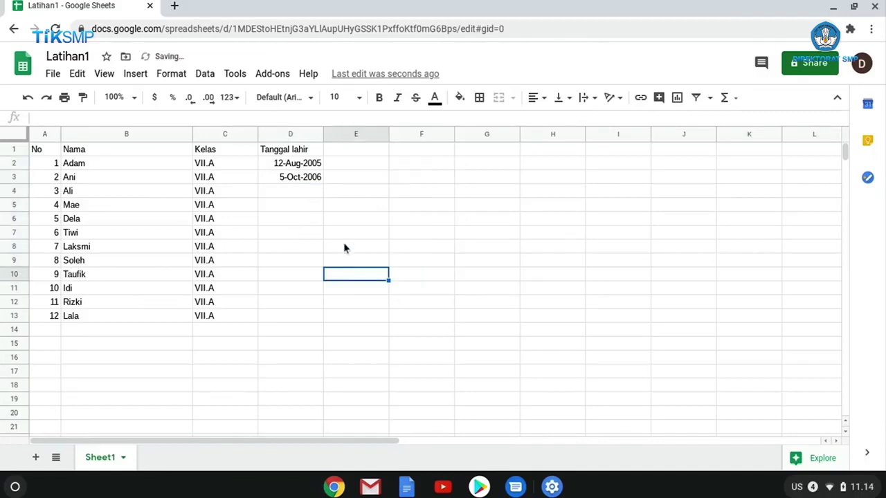
pyautogui.click(358, 197)
pyautogui.click(400, 177)
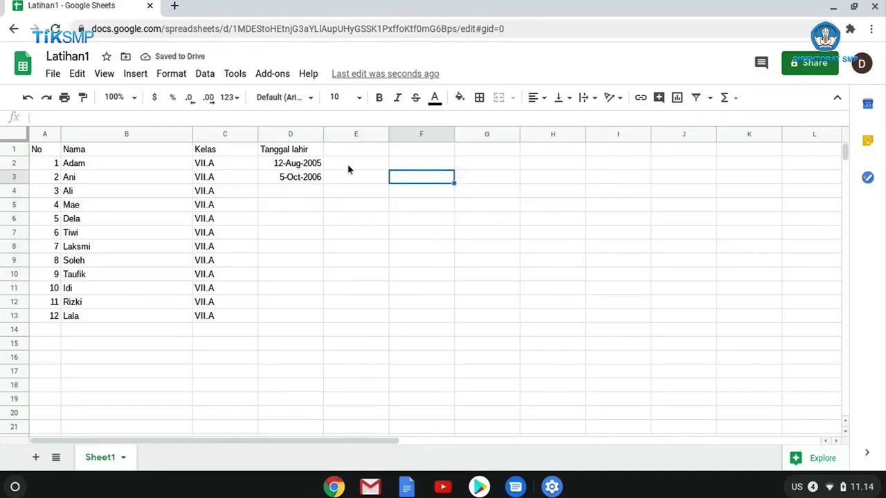
pyautogui.click(170, 74)
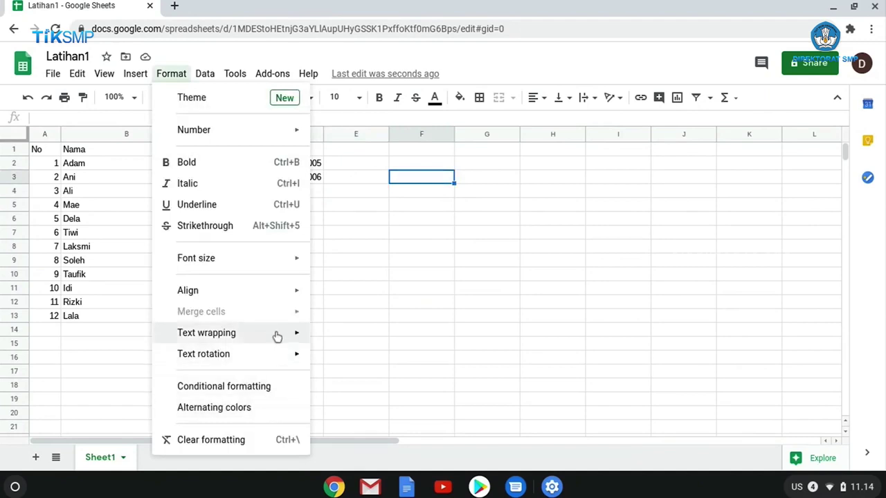
pyautogui.moveTo(273, 136)
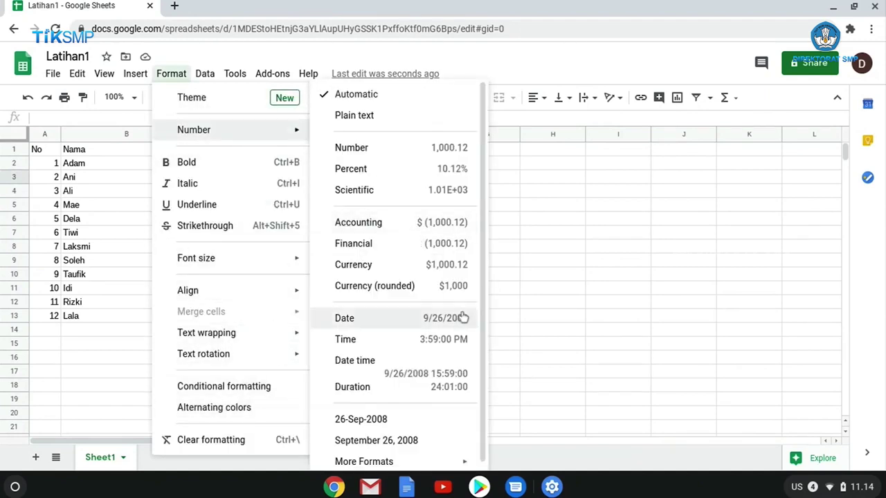
pyautogui.moveTo(439, 459)
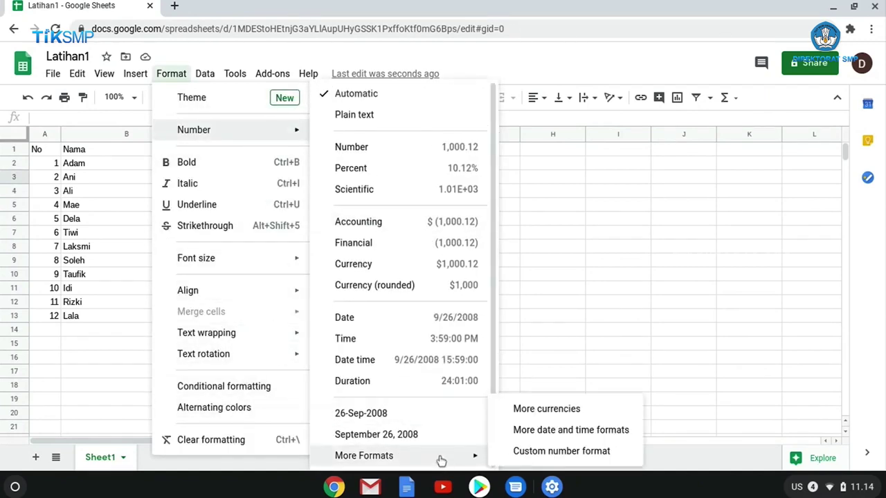
pyautogui.click(551, 457)
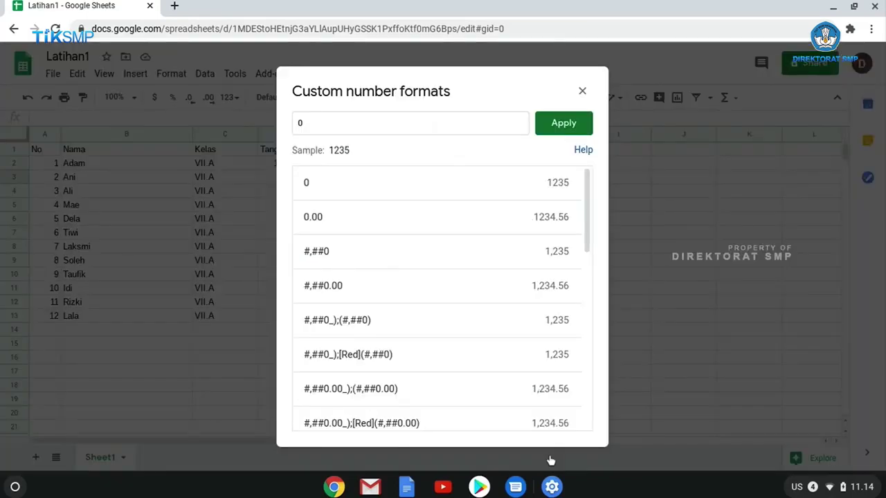
pyautogui.tripleClick(484, 82)
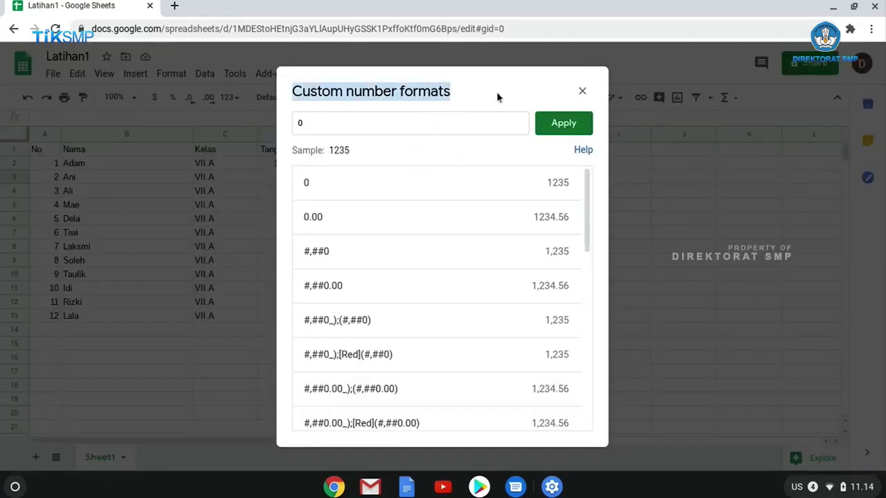
pyautogui.moveTo(515, 89); pyautogui.dragTo(716, 95)
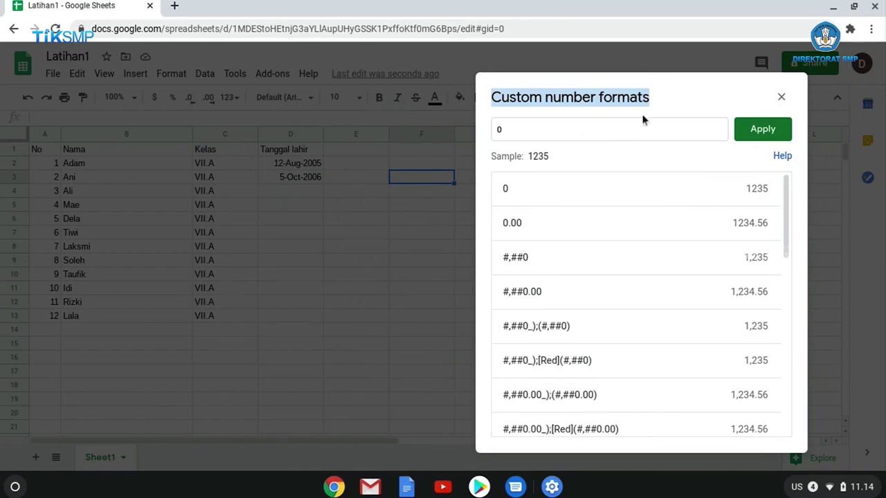
pyautogui.click(781, 97)
pyautogui.click(405, 154)
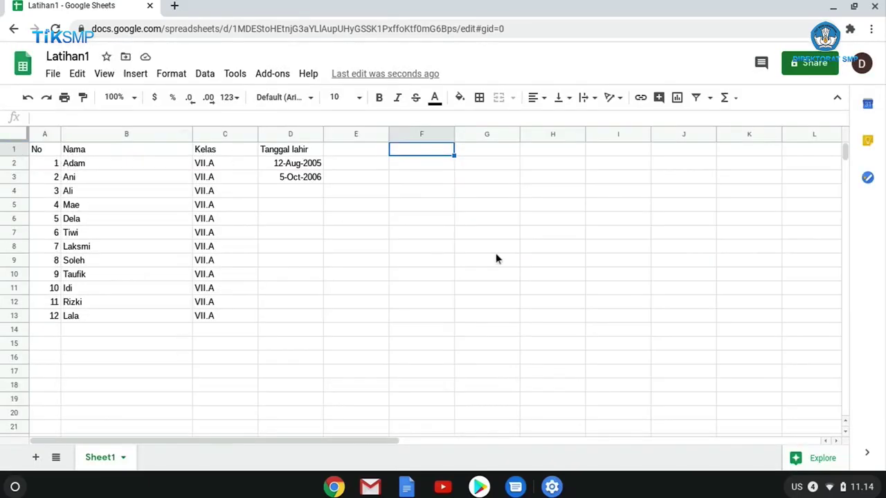
# - Add the header 'Jumlah barang' in F1 and select F2:F13 below it
pyautogui.write('Jumlah b')
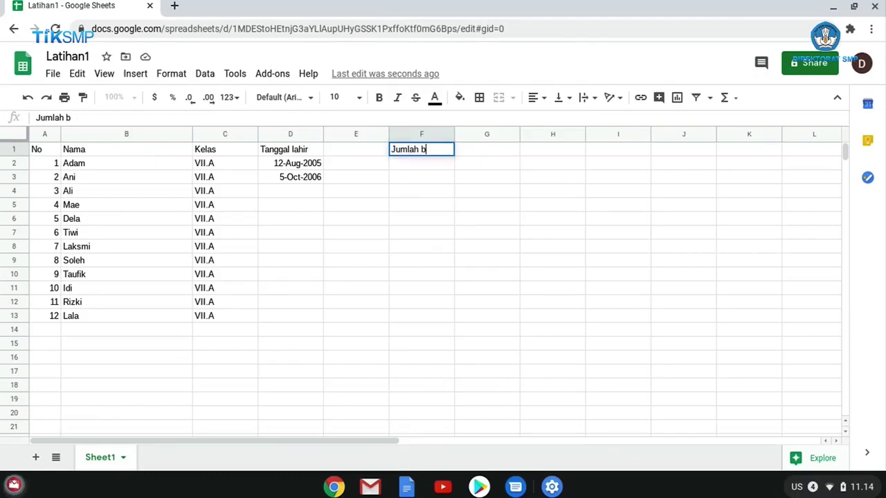
pyautogui.write('arang')
pyautogui.press('Return')
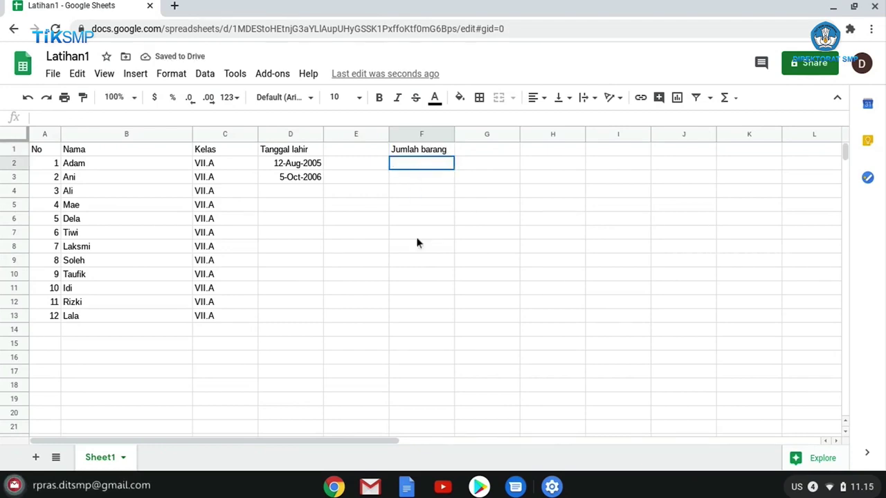
pyautogui.moveTo(410, 163); pyautogui.dragTo(423, 316)
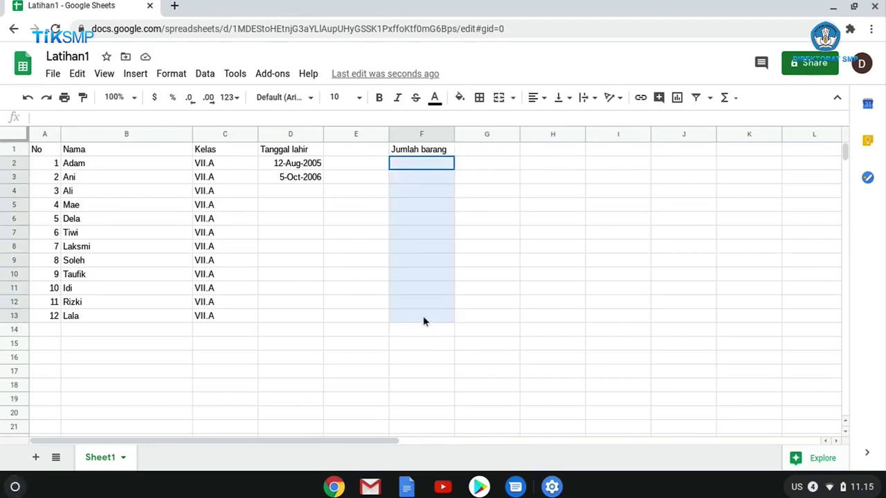
# - Bring up the custom number format dialog for F2:F13
pyautogui.click(167, 75)
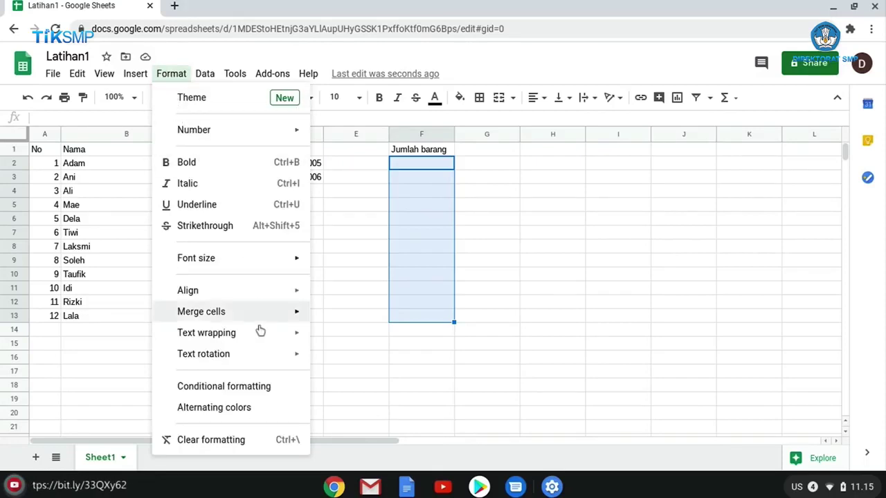
pyautogui.moveTo(282, 136)
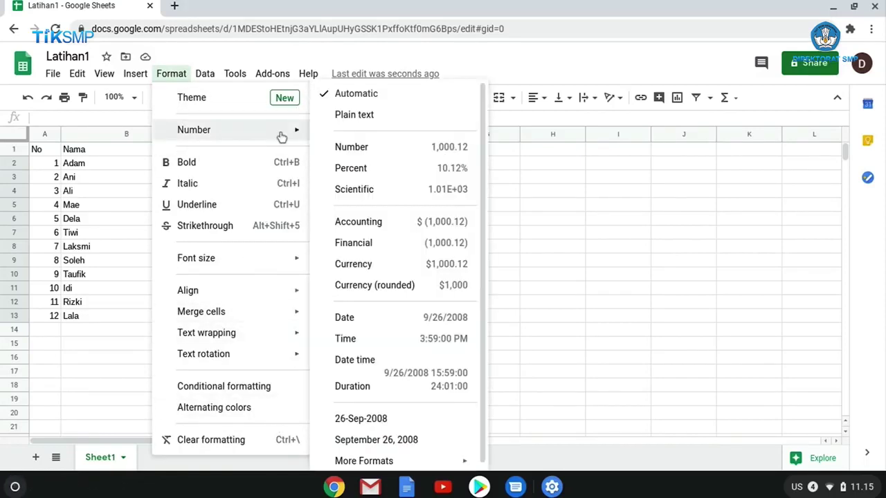
pyautogui.moveTo(431, 462)
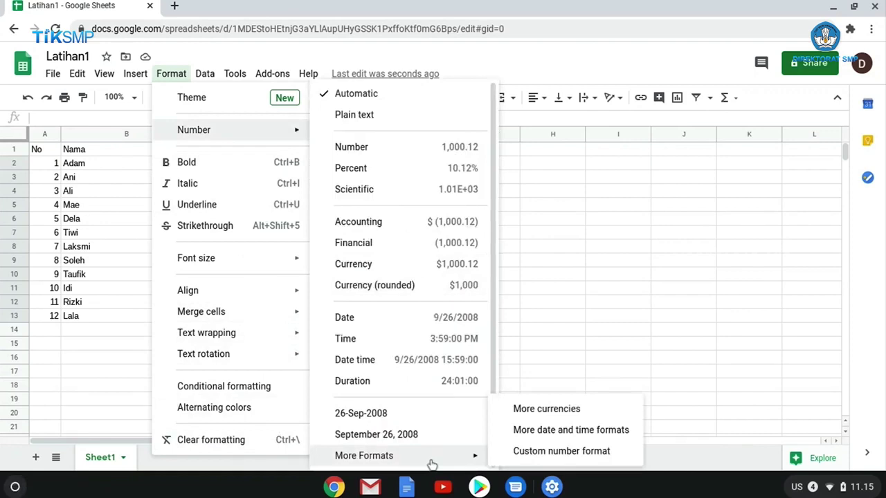
pyautogui.click(527, 460)
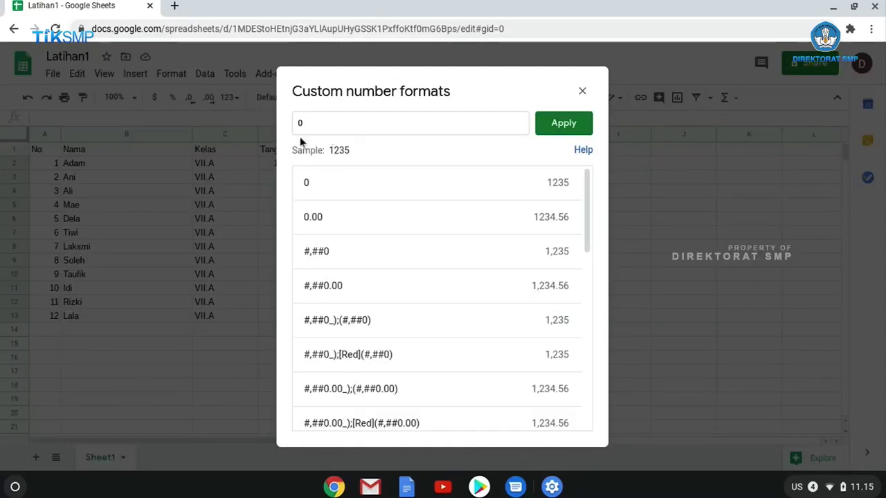
# - Set the Jumlah barang cells to the custom number format 0 "buah"
pyautogui.click(319, 125)
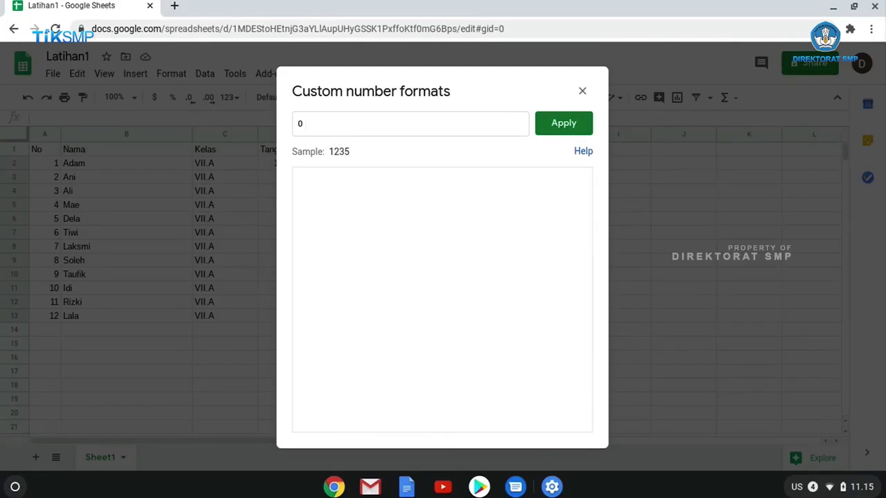
pyautogui.write(' "b')
pyautogui.write('uah')
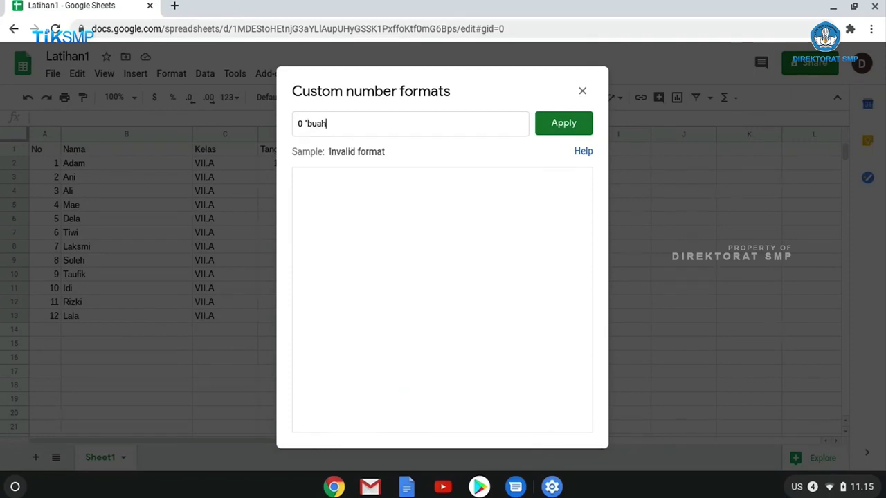
pyautogui.write('"')
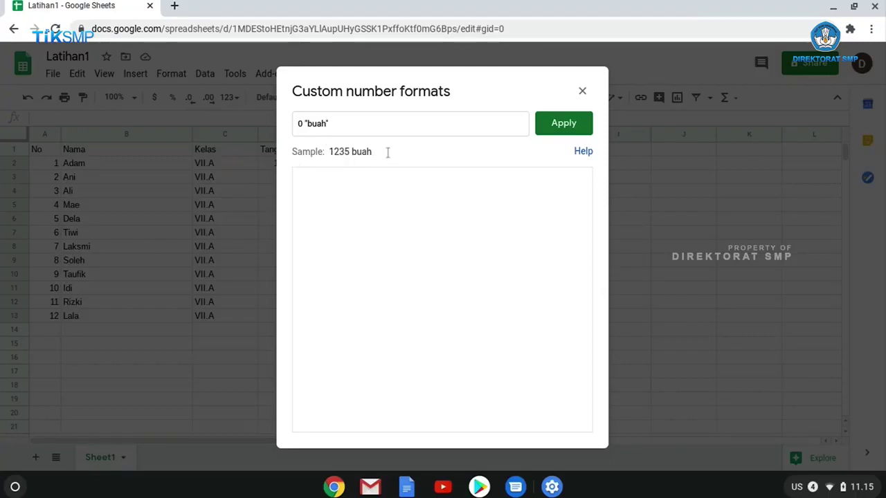
pyautogui.click(557, 132)
# - Enter quantities 5, 10, 2, 4 and 5 in F2:F6, then select A1:D13
pyautogui.click(528, 210)
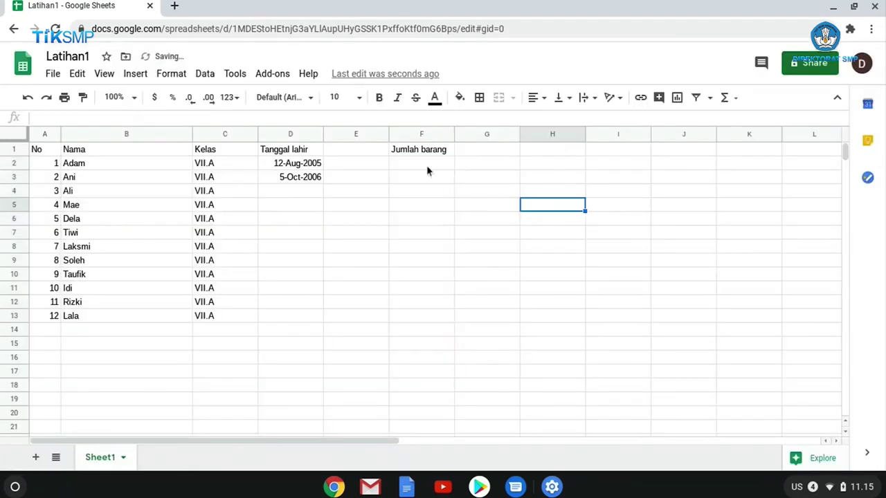
pyautogui.click(427, 166)
pyautogui.write('5')
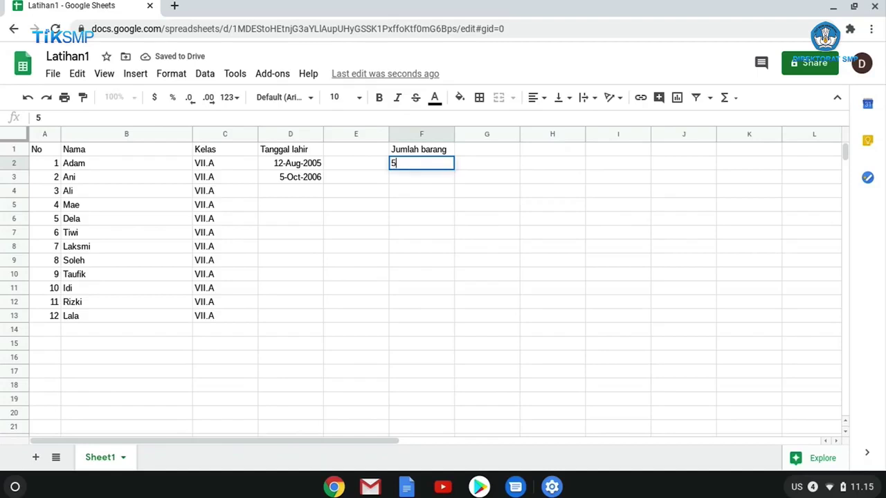
pyautogui.press('Return')
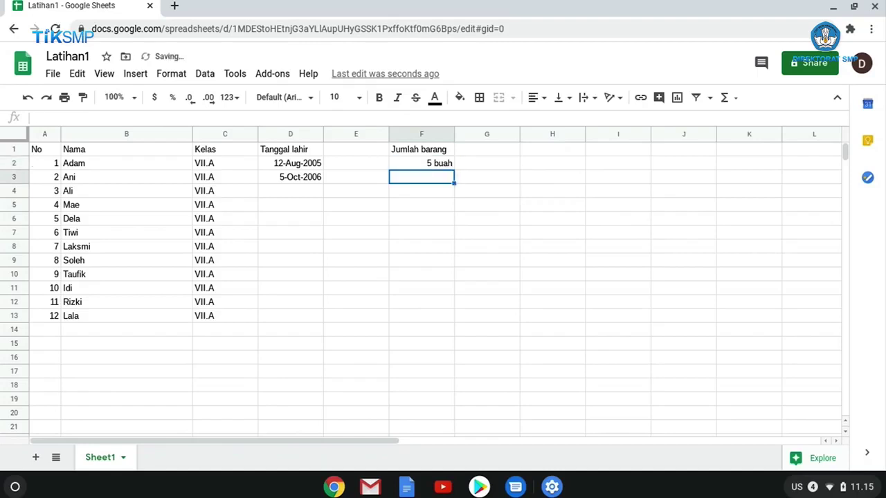
pyautogui.write('10')
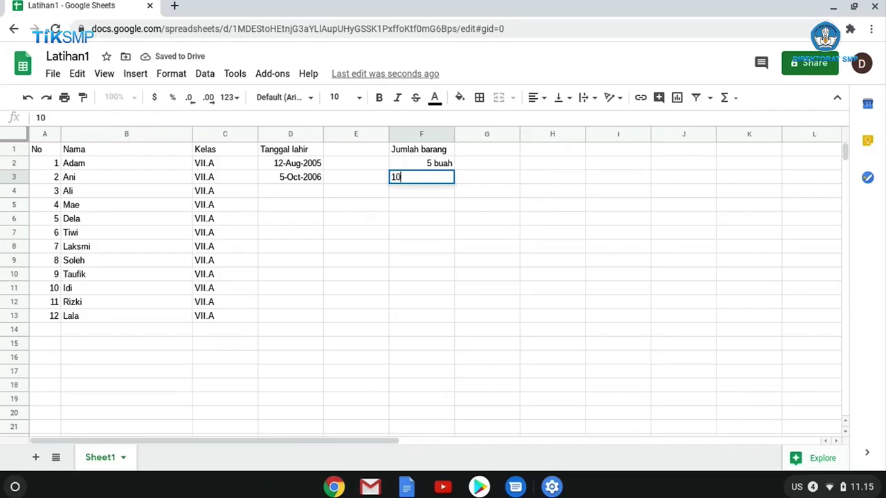
pyautogui.press('Return')
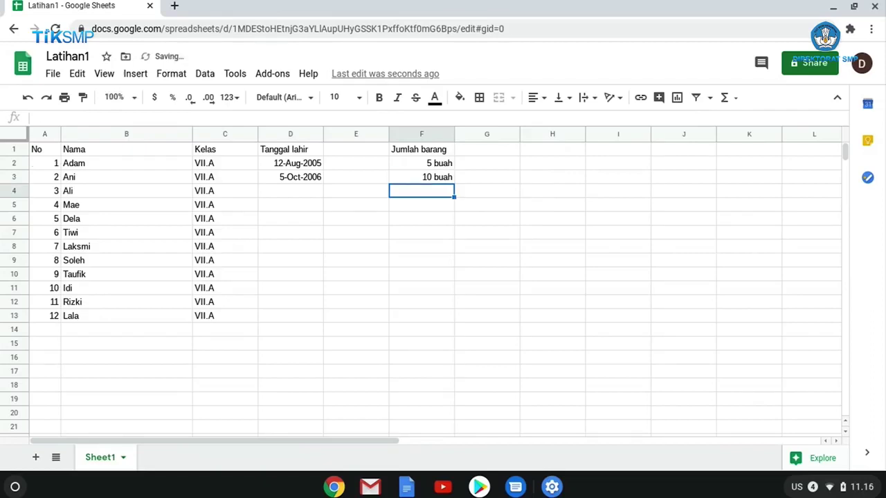
pyautogui.write('2')
pyautogui.press('Return')
pyautogui.write('4')
pyautogui.press('Return')
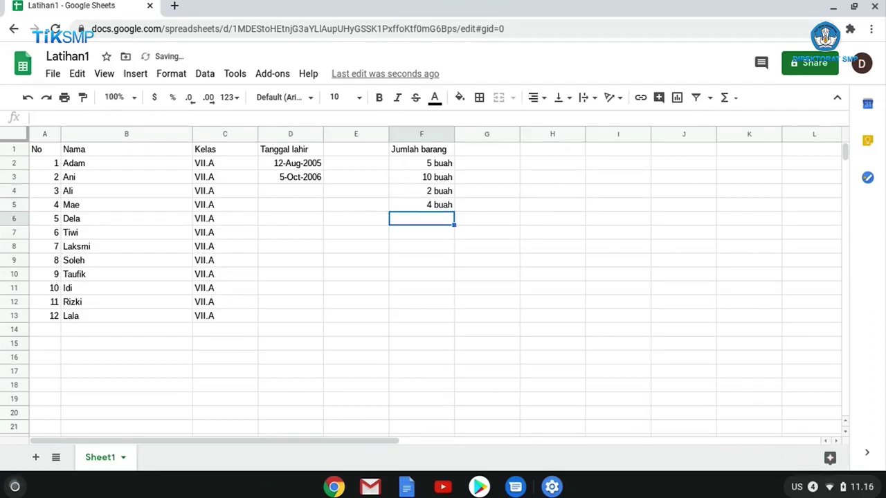
pyautogui.write('5')
pyautogui.press('Return')
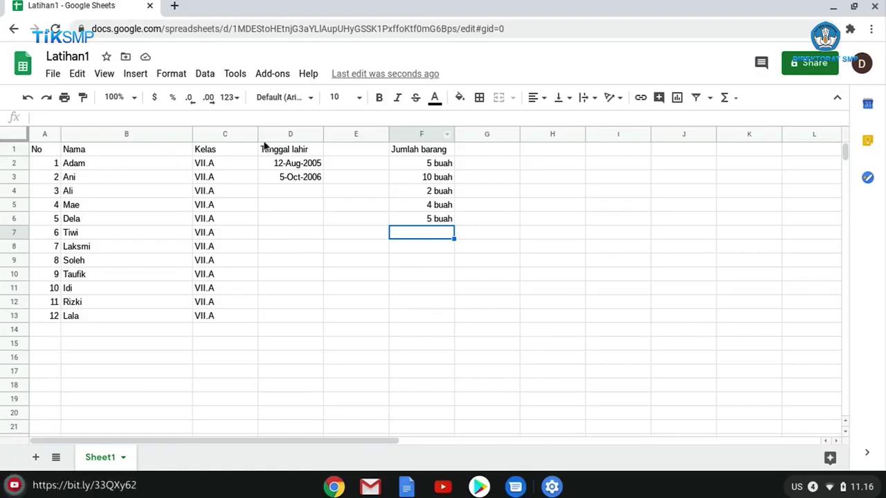
pyautogui.click(526, 251)
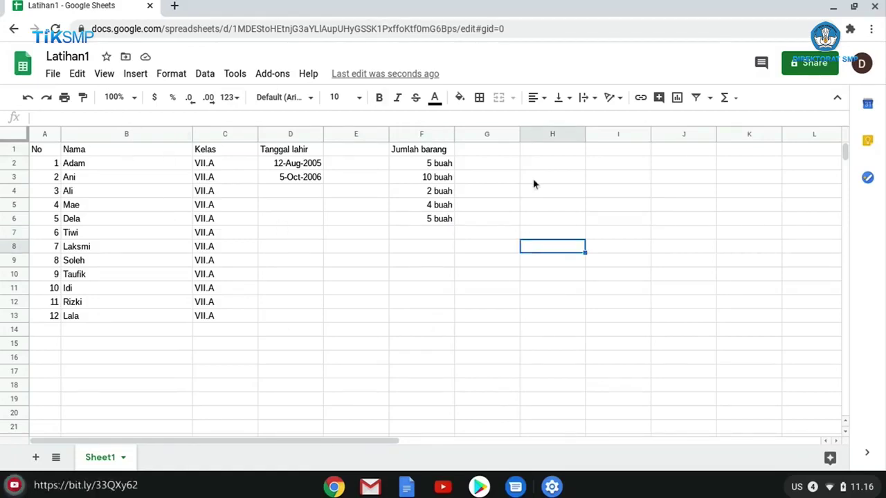
pyautogui.moveTo(49, 150)
pyautogui.mouseDown()
pyautogui.moveTo(122, 155)
pyautogui.moveTo(310, 325)
pyautogui.mouseUp()
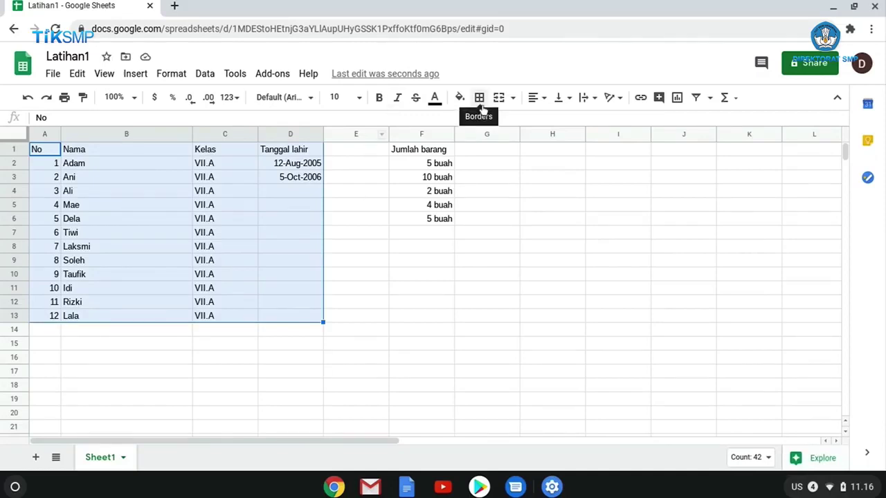
# - Give every cell of the table A1:D13 solid borders
pyautogui.click(482, 109)
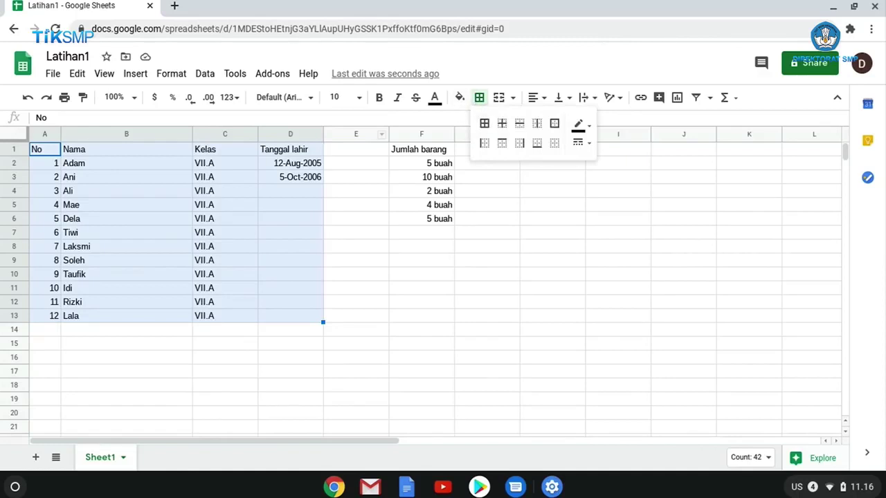
pyautogui.click(485, 124)
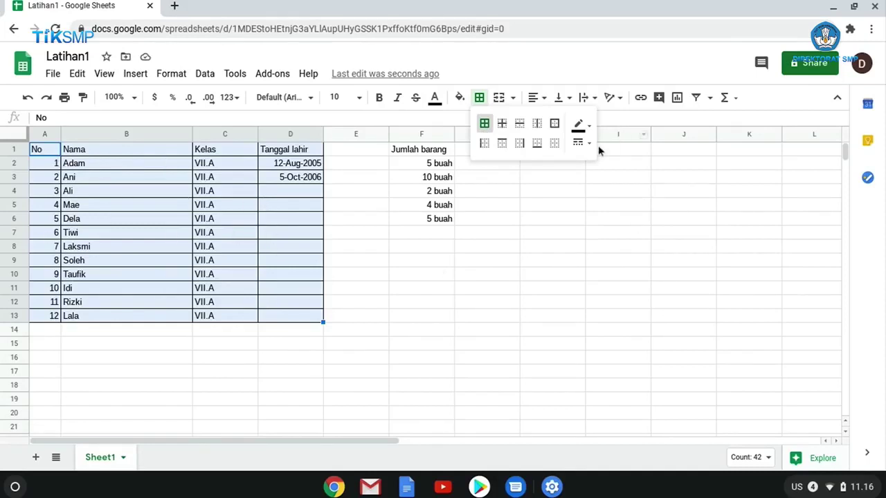
pyautogui.click(399, 331)
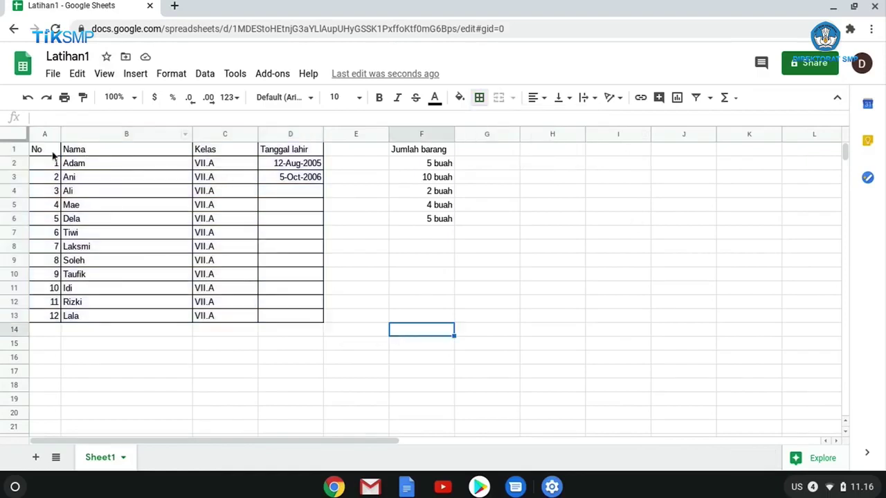
# - Make the horizontal lines between the table rows dotted
pyautogui.moveTo(43, 152); pyautogui.dragTo(302, 317)
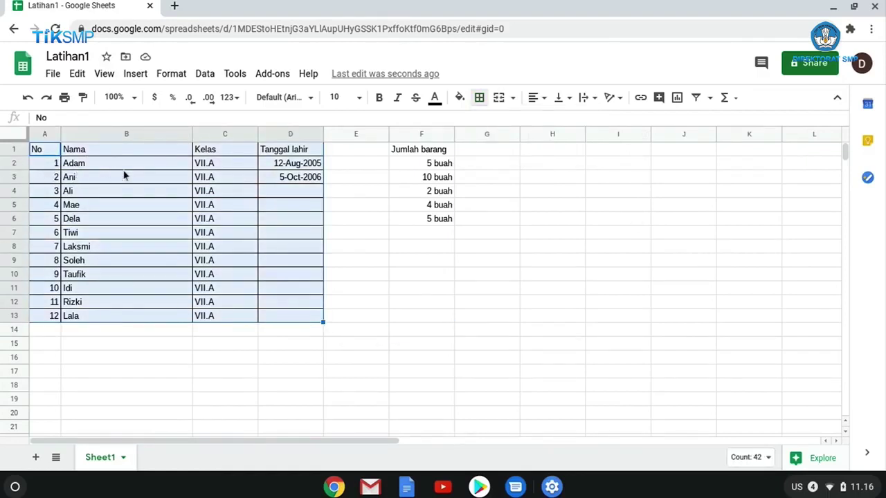
pyautogui.click(515, 99)
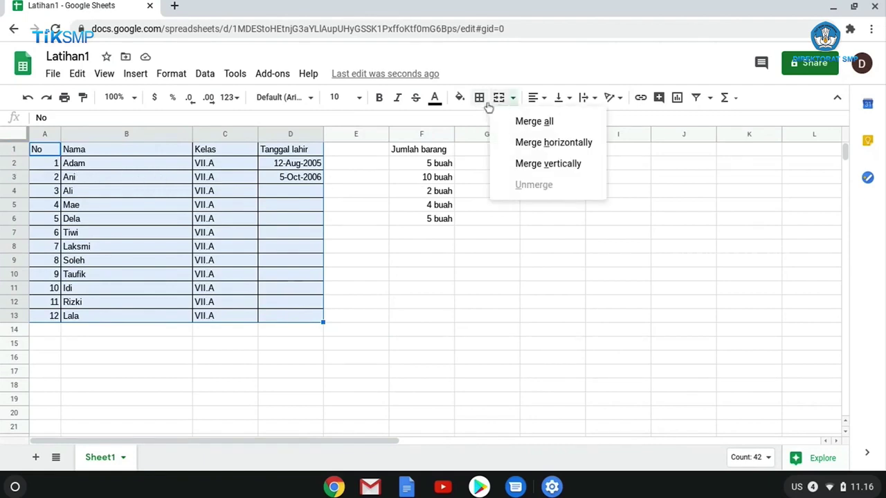
pyautogui.click(487, 104)
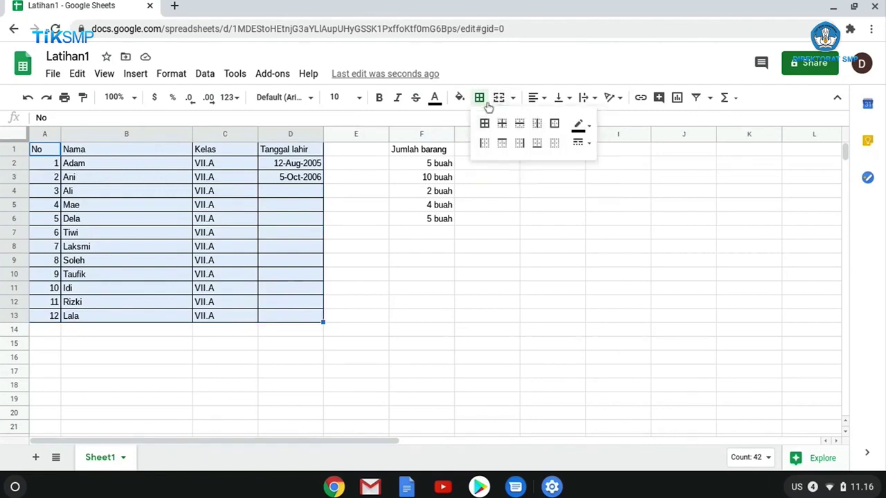
pyautogui.click(578, 143)
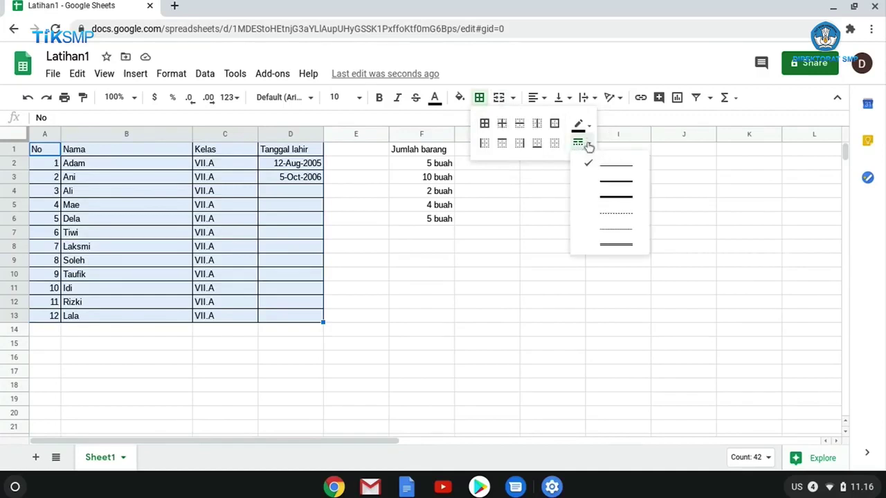
pyautogui.click(620, 213)
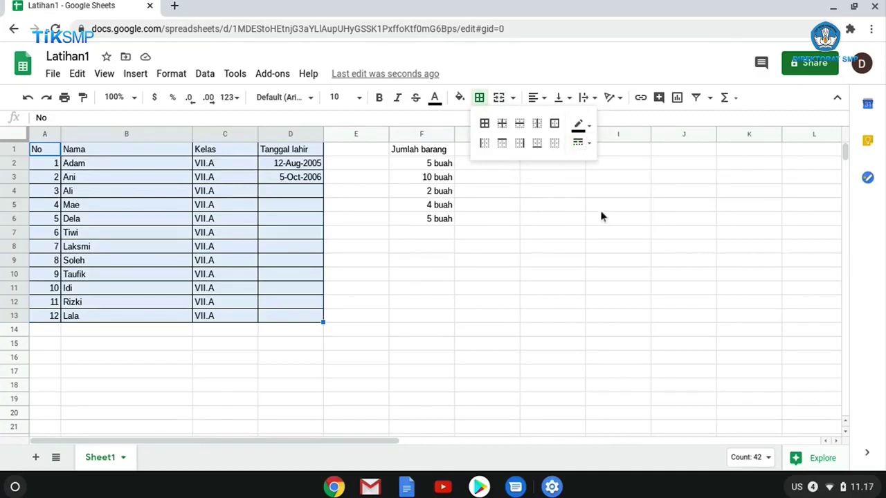
pyautogui.click(519, 125)
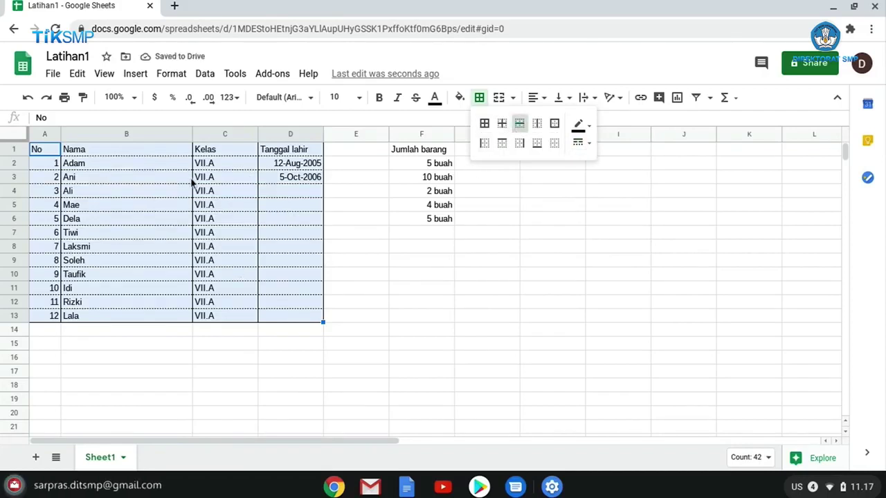
pyautogui.click(574, 303)
pyautogui.moveTo(48, 149); pyautogui.dragTo(293, 317)
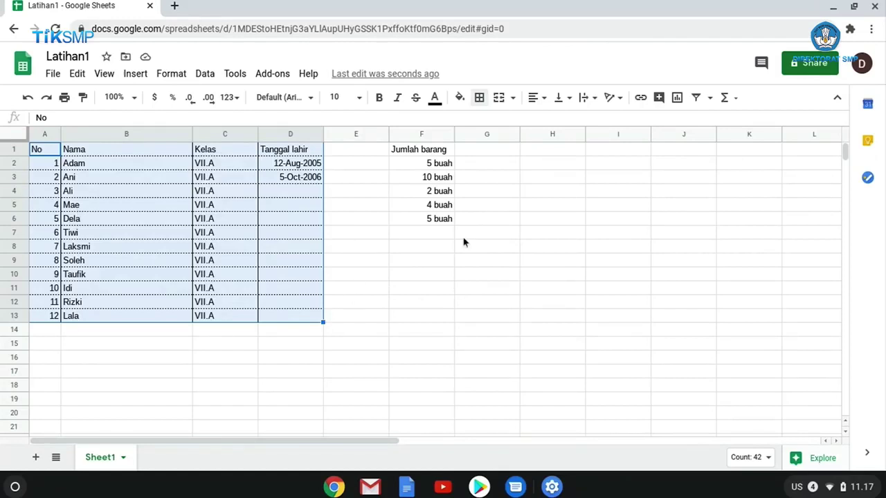
pyautogui.click(482, 236)
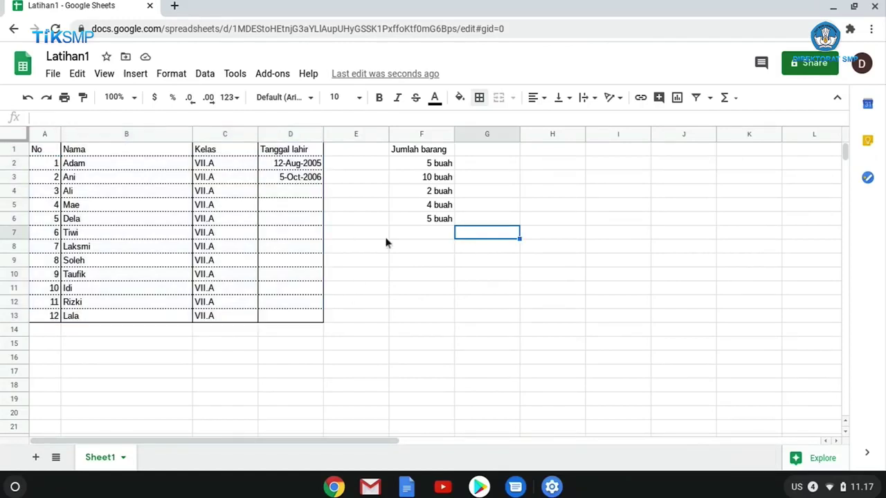
pyautogui.click(14, 151)
# - Insert two empty rows above the table so its headers start at row 3
pyautogui.rightClick(14, 152)
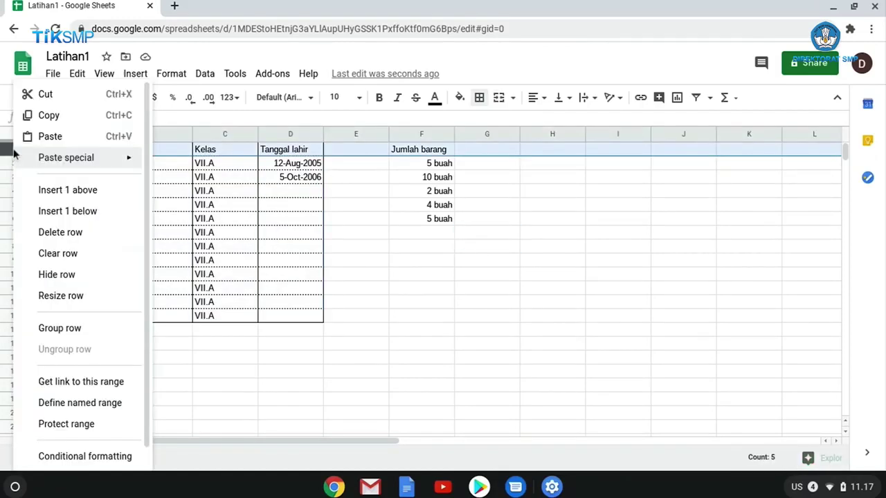
pyautogui.click(486, 315)
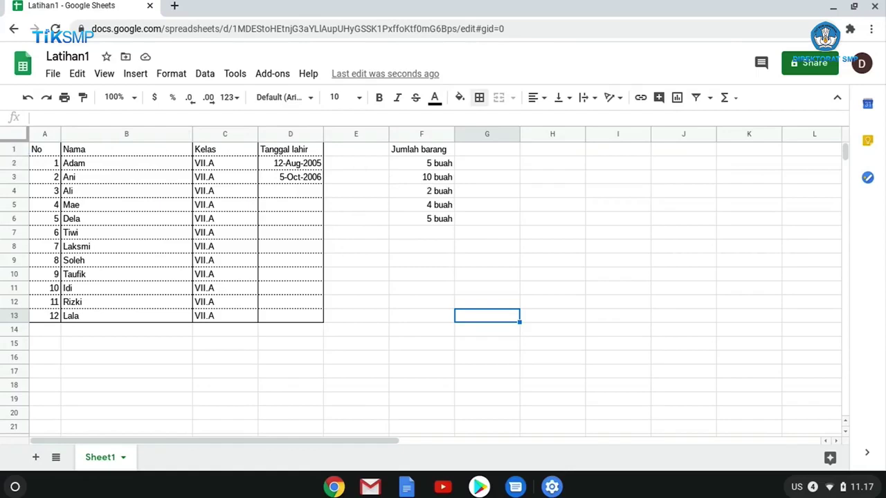
pyautogui.click(15, 150)
pyautogui.rightClick(15, 151)
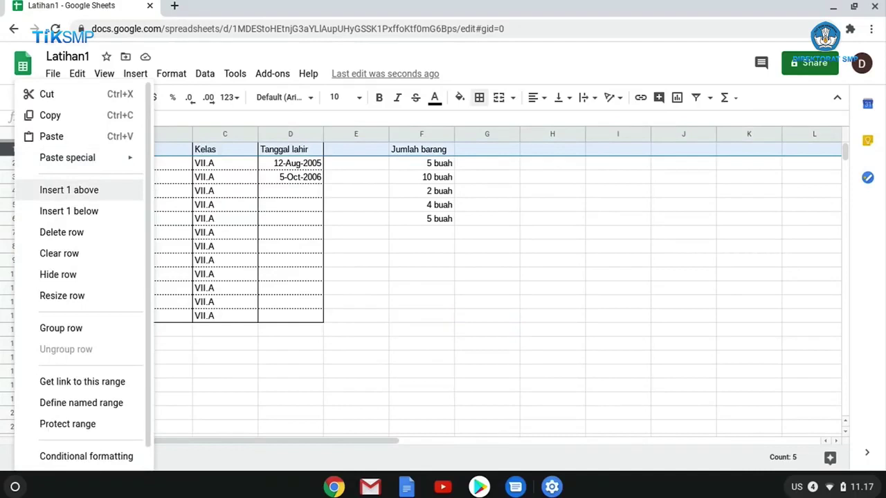
pyautogui.click(65, 191)
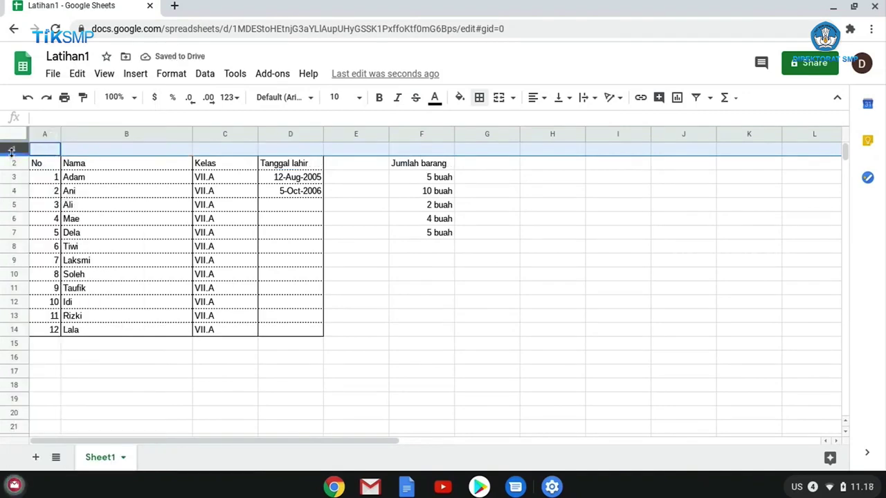
pyautogui.rightClick(14, 151)
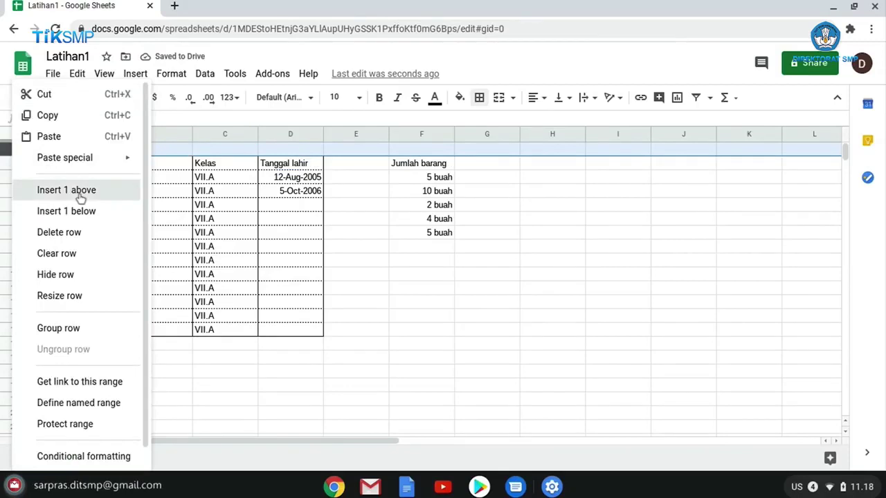
pyautogui.click(81, 191)
pyautogui.click(415, 247)
pyautogui.click(55, 149)
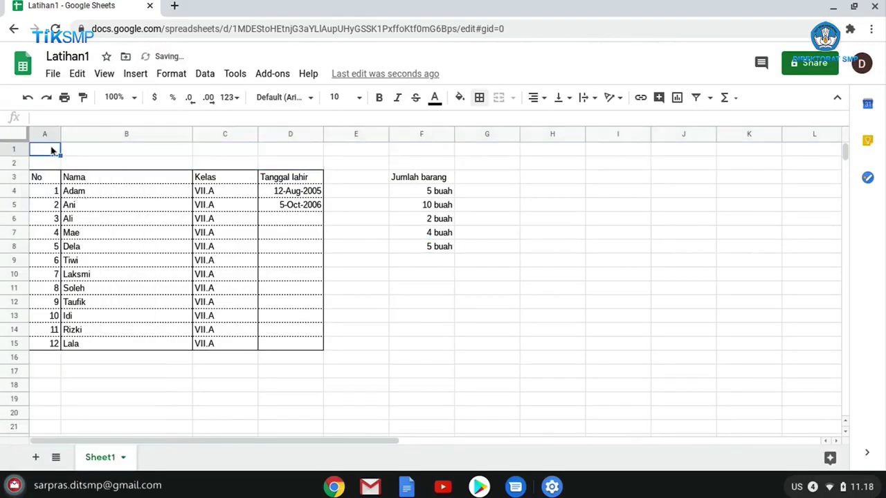
pyautogui.press('super')
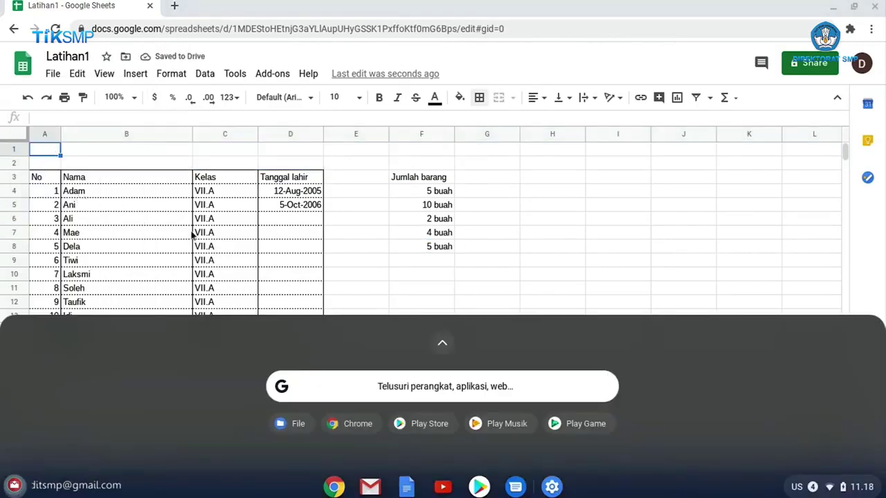
# - Type the title 'SMP RIANG GEMBIRA' into cell A1
pyautogui.click(58, 150)
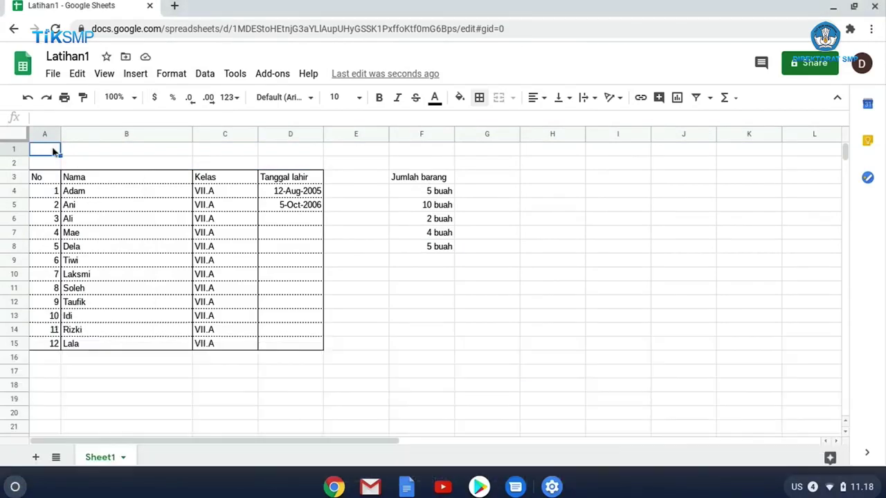
pyautogui.write('SMP')
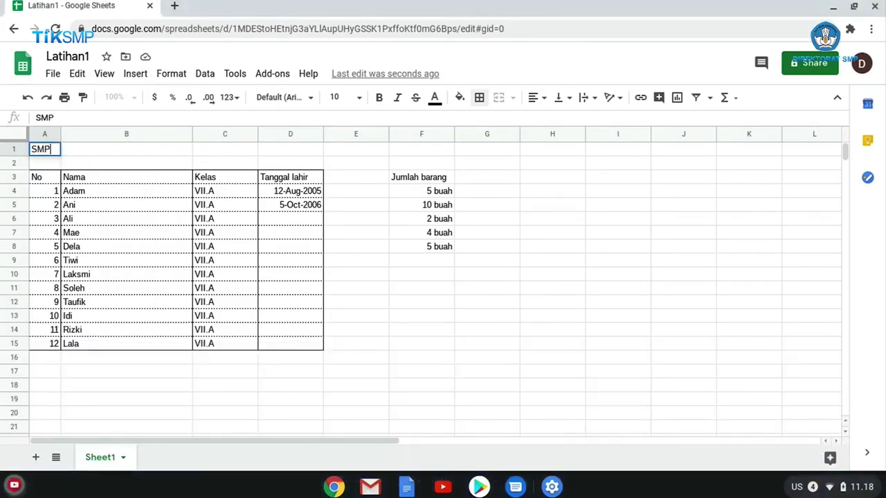
pyautogui.write(' RIA')
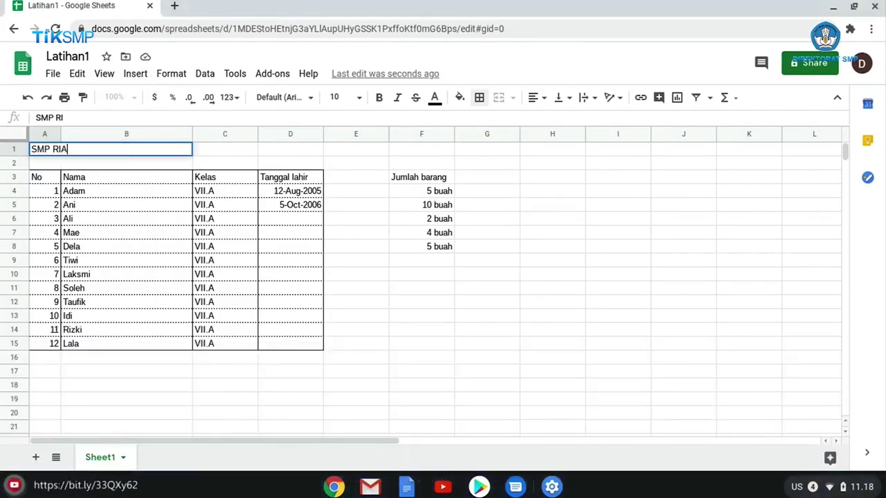
pyautogui.write('NG GEMBIRA')
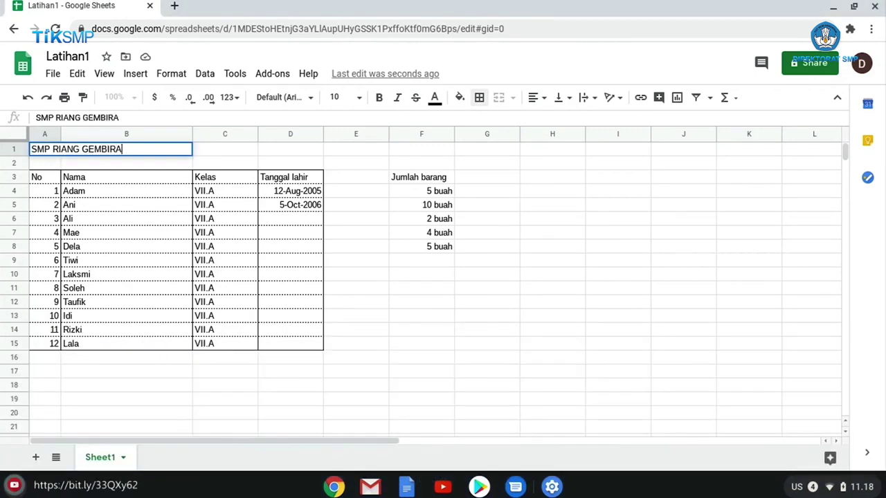
pyautogui.press('Return')
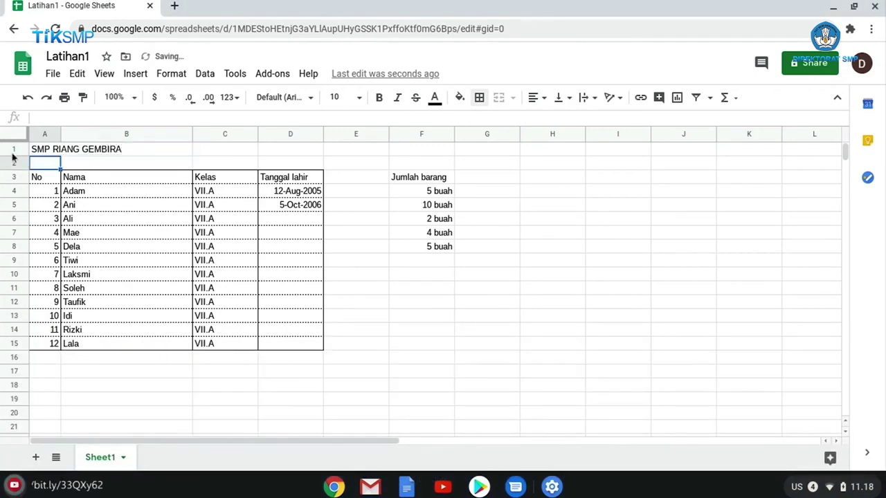
pyautogui.click(43, 148)
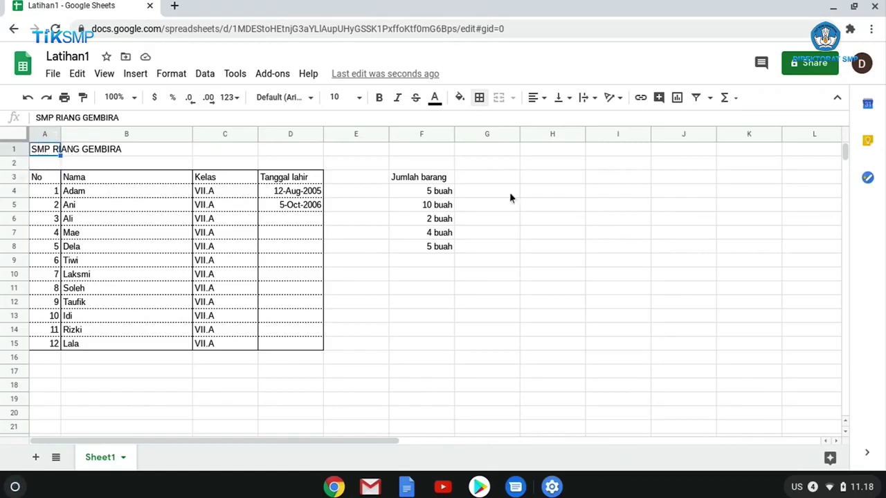
pyautogui.click(545, 101)
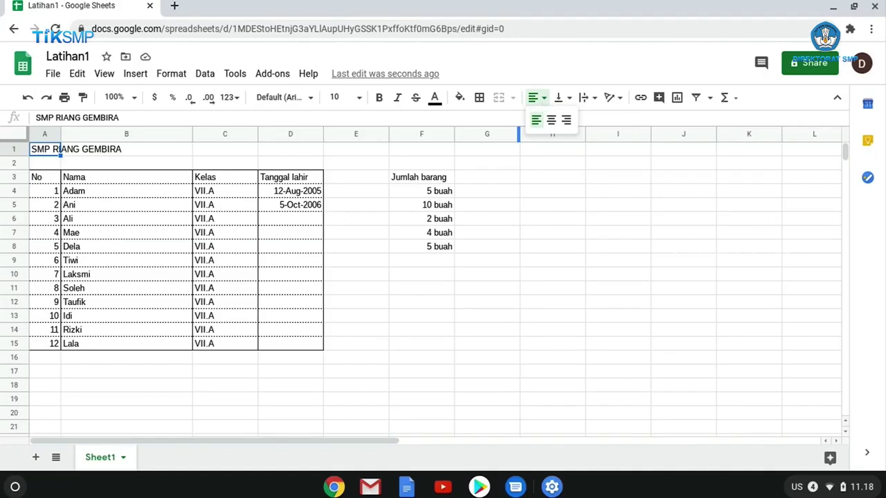
# - Centre the title and merge A1:D1 so it spans the table width
pyautogui.click(551, 120)
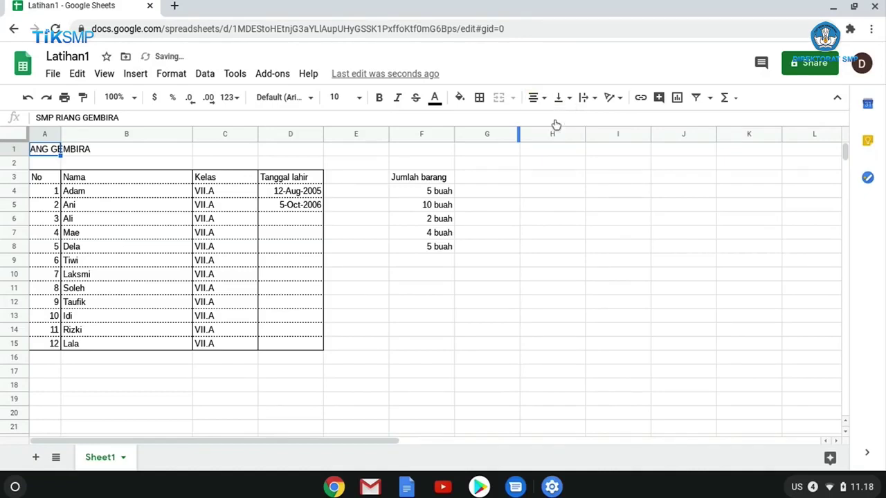
pyautogui.click(524, 319)
pyautogui.click(54, 153)
pyautogui.moveTo(47, 153); pyautogui.dragTo(298, 153)
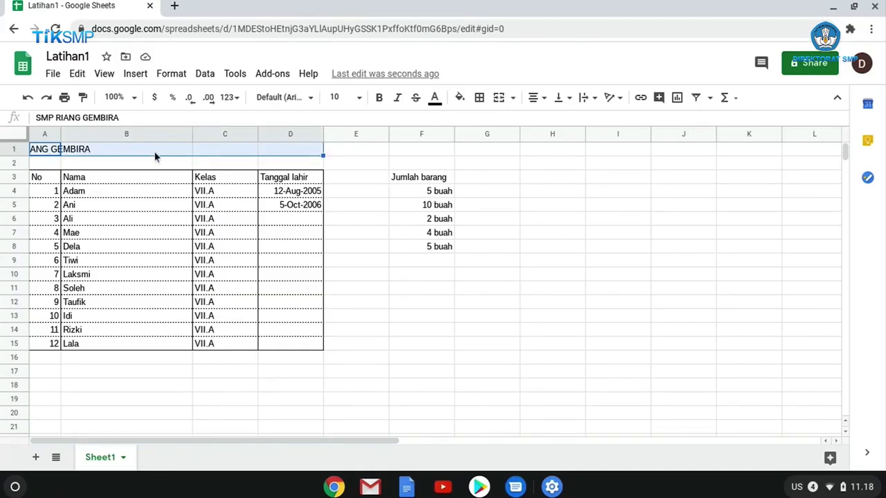
pyautogui.click(166, 168)
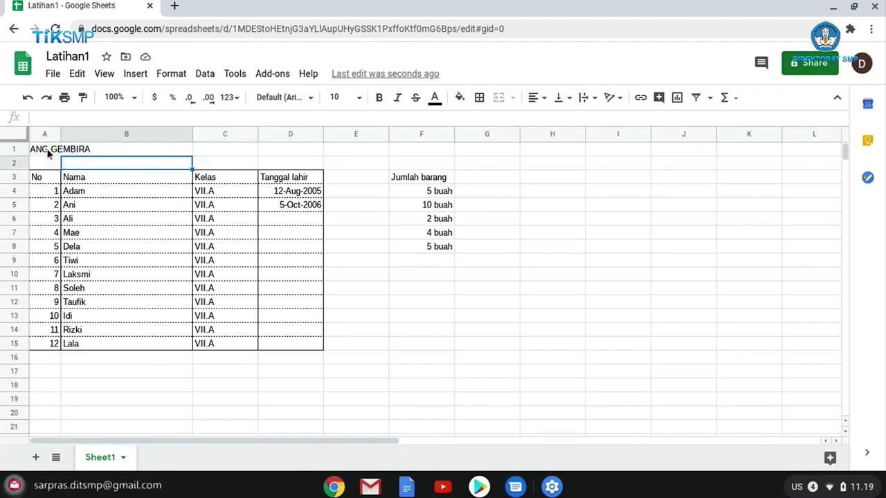
pyautogui.click(47, 152)
pyautogui.moveTo(129, 155); pyautogui.dragTo(279, 153)
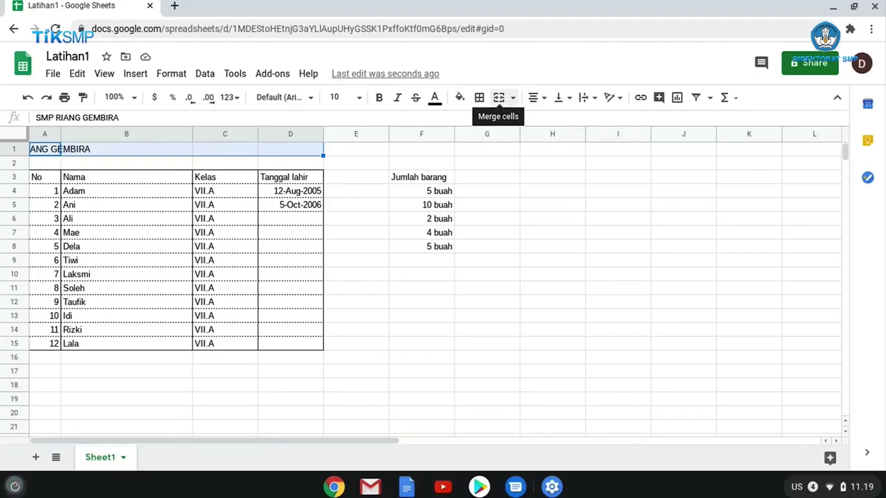
pyautogui.click(500, 101)
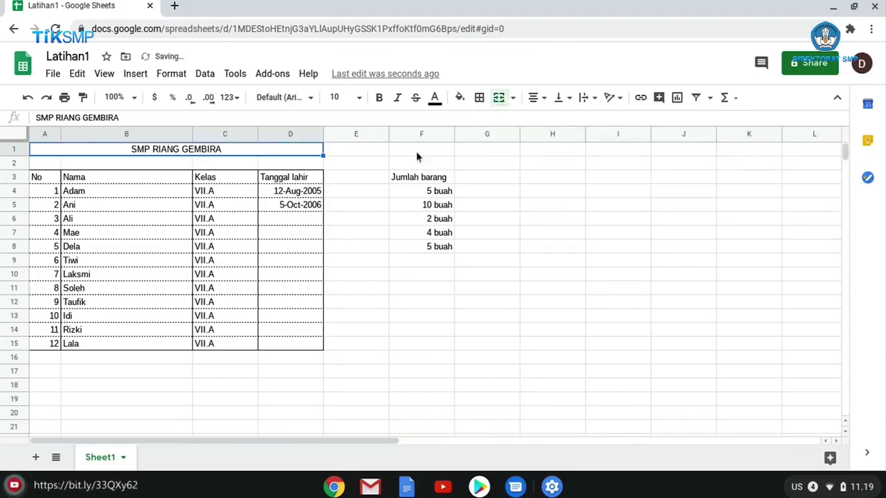
pyautogui.click(344, 191)
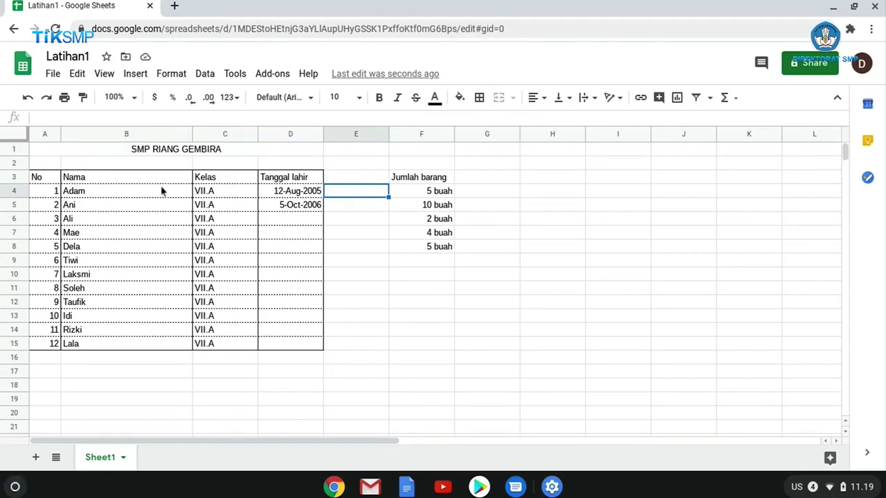
# - Set the whole table A3:D15 to Caveat font at size 14
pyautogui.moveTo(43, 179); pyautogui.dragTo(293, 347)
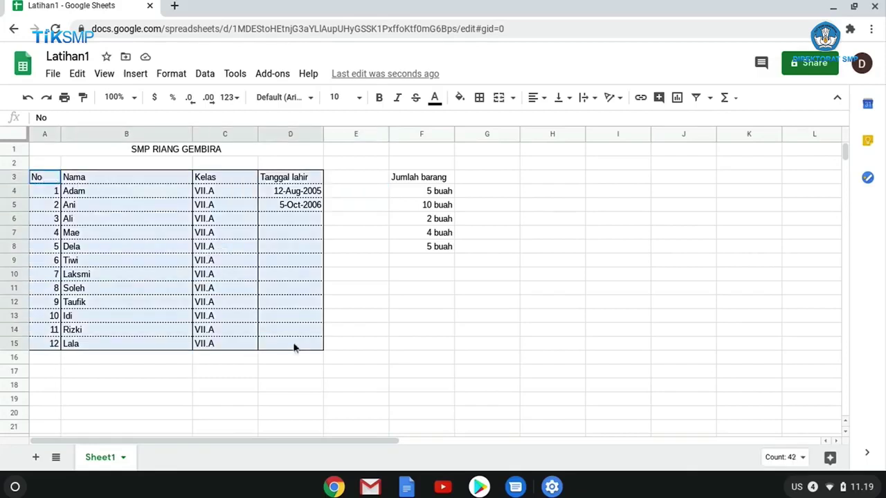
pyautogui.click(237, 102)
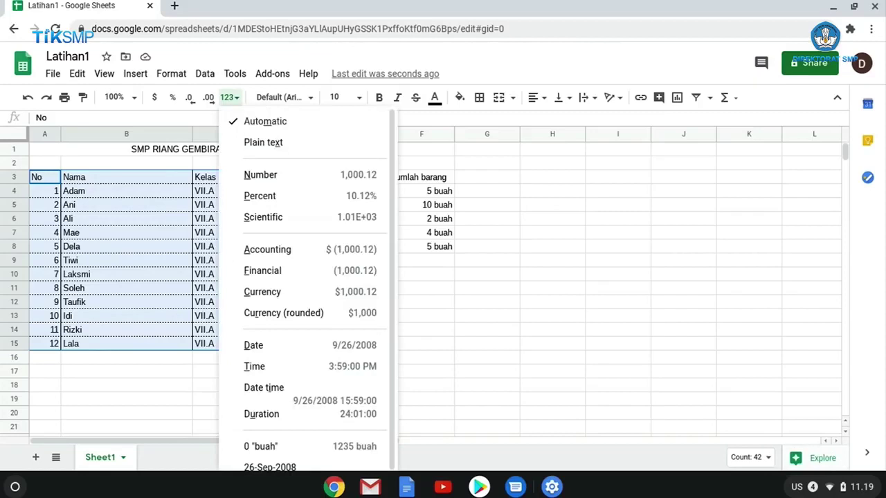
pyautogui.click(295, 101)
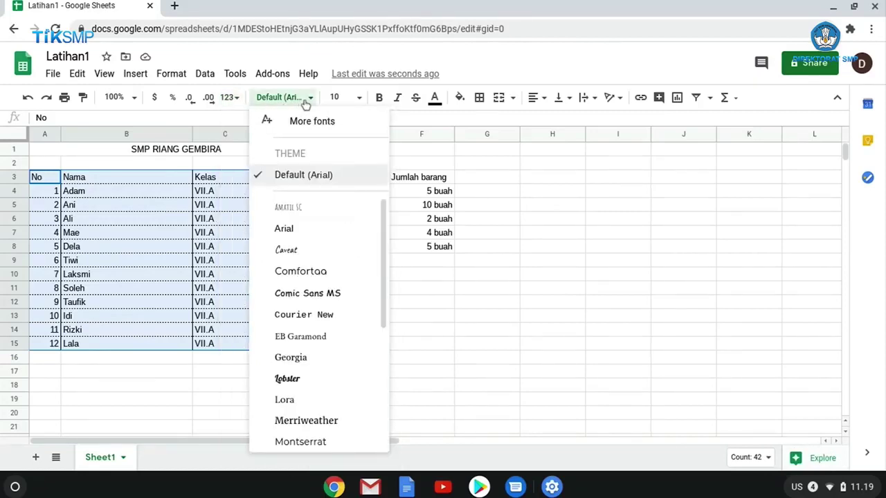
pyautogui.click(310, 253)
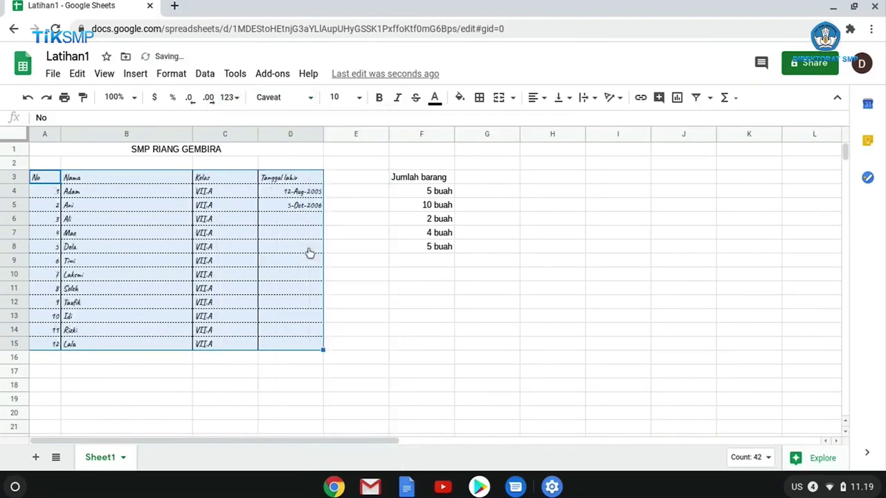
pyautogui.click(359, 97)
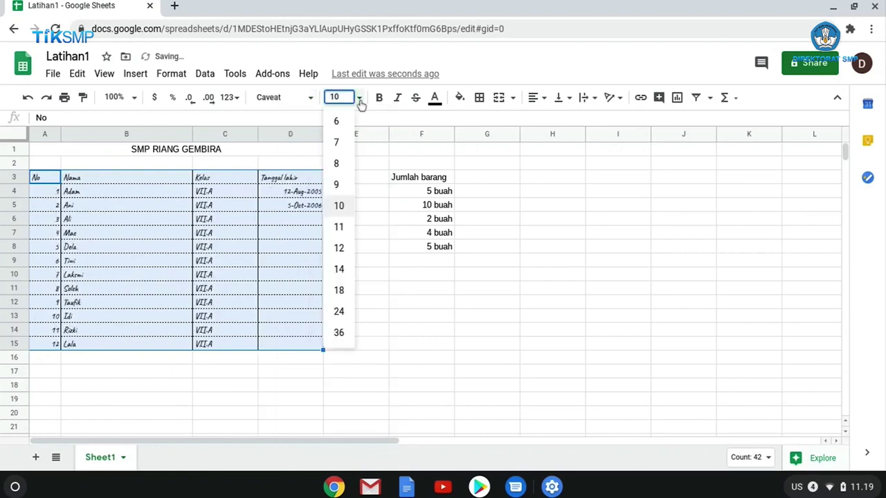
pyautogui.click(339, 270)
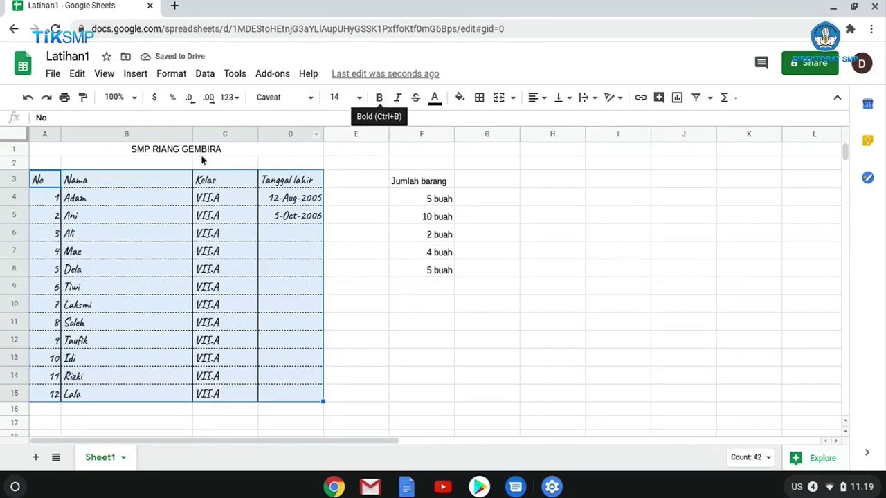
# - Make the header row A3:D3 bold and leave it selected
pyautogui.click(83, 182)
pyautogui.moveTo(58, 184); pyautogui.dragTo(284, 181)
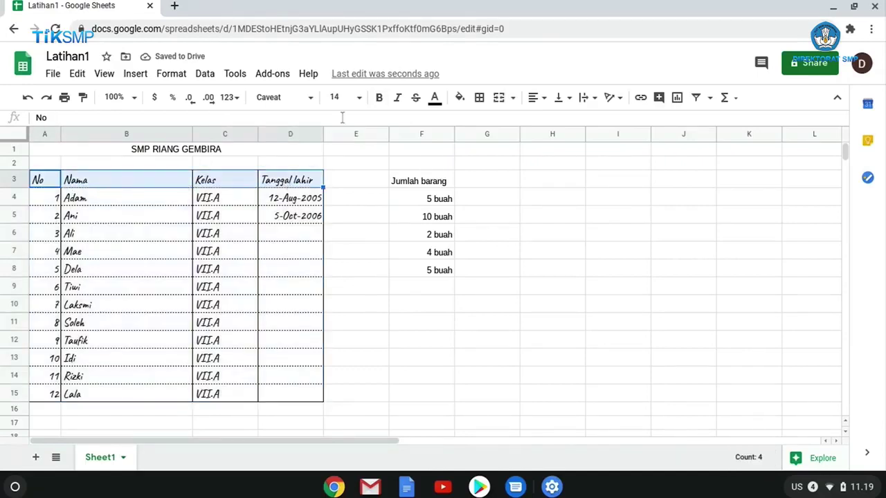
pyautogui.click(378, 97)
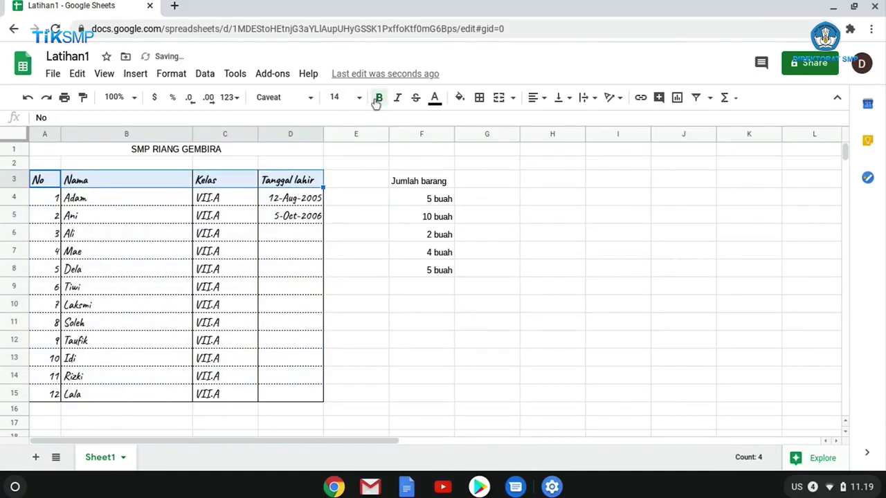
pyautogui.click(328, 241)
pyautogui.click(47, 183)
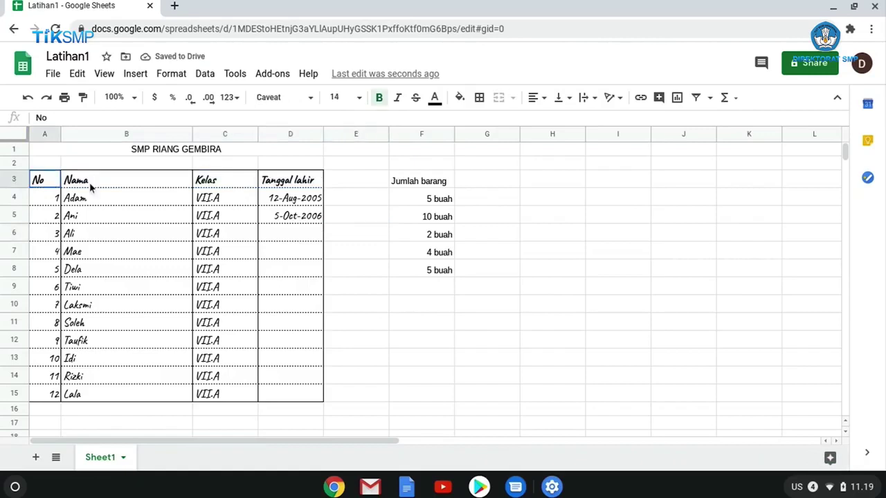
pyautogui.moveTo(90, 187); pyautogui.dragTo(275, 181)
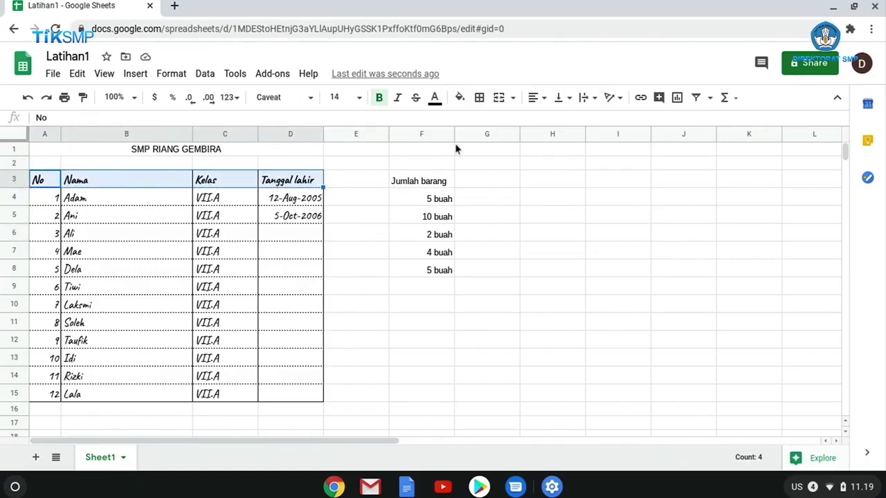
# - Give the header cells No, Nama, Kelas, Tanggal lahir a yellow fill
pyautogui.click(461, 100)
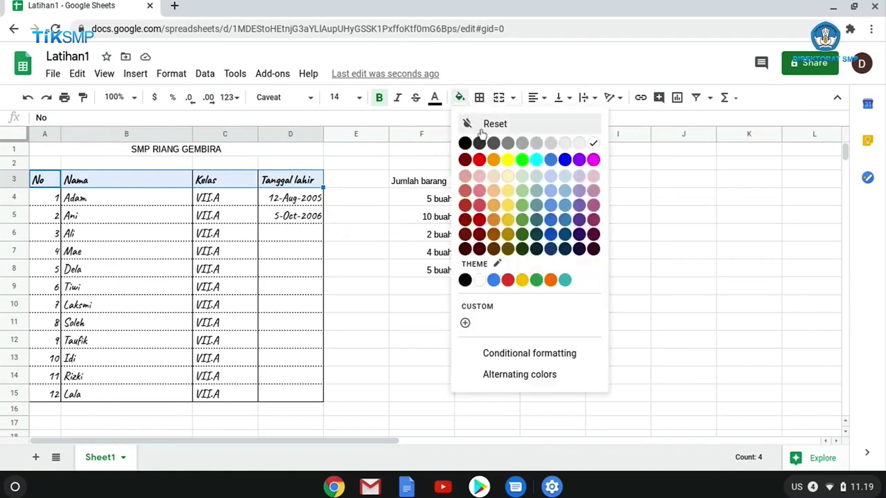
pyautogui.click(508, 161)
pyautogui.click(373, 268)
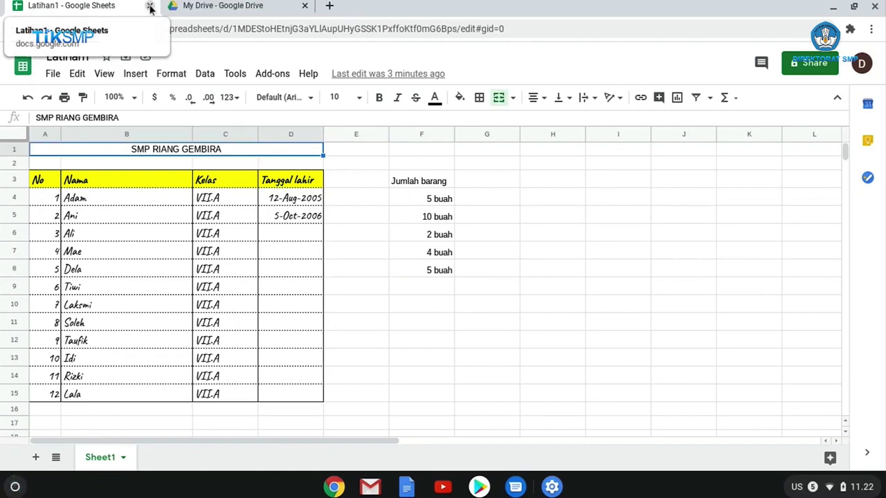
# - Close the Latihan1 spreadsheet and reopen it from Quick Access in Google Drive
pyautogui.click(150, 9)
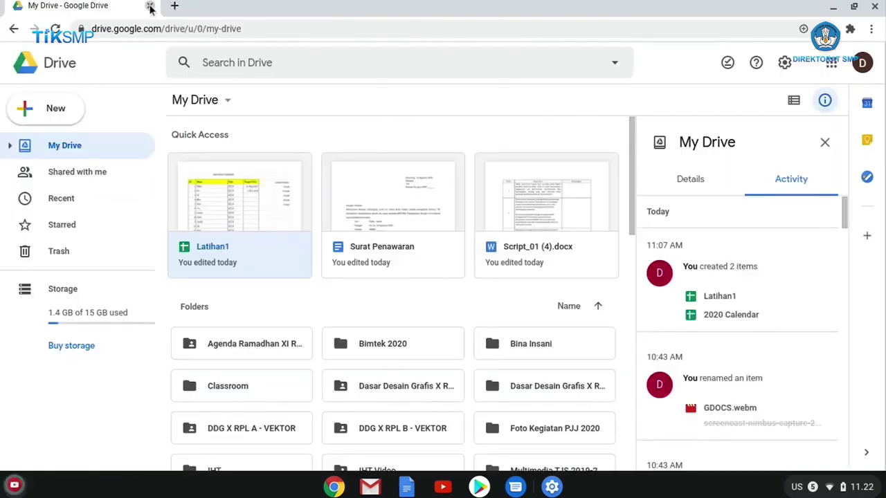
pyautogui.click(247, 312)
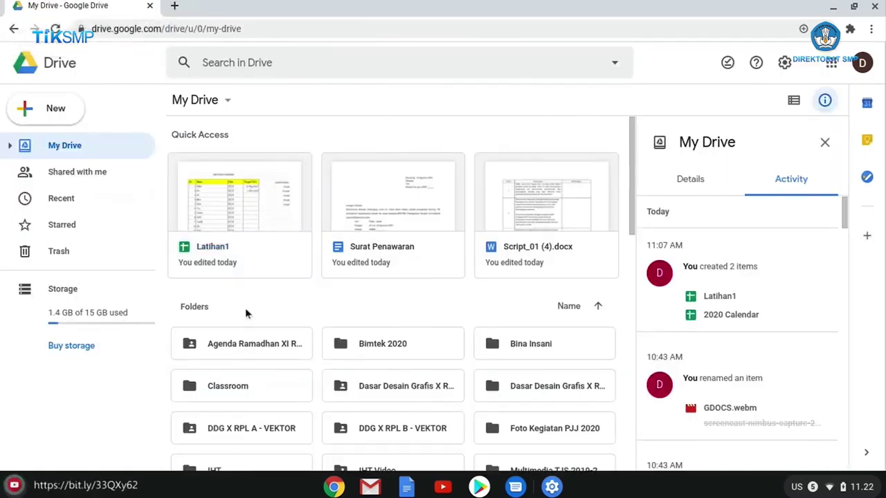
pyautogui.click(230, 197)
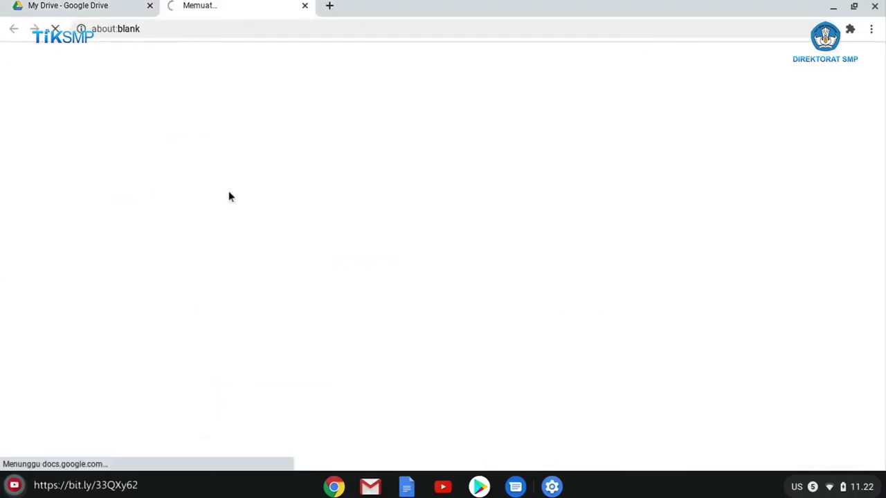